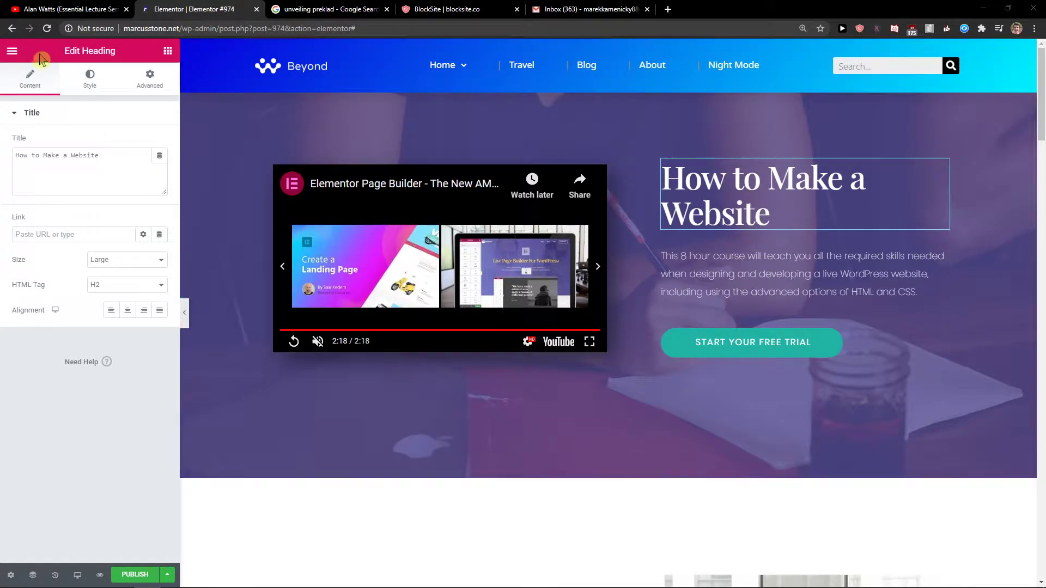
- Scroll the editor preview to check the hero section with the 'How to Make a Website' heading
scroll(635, 386, down, 7)
scroll(578, 425, up, 7)
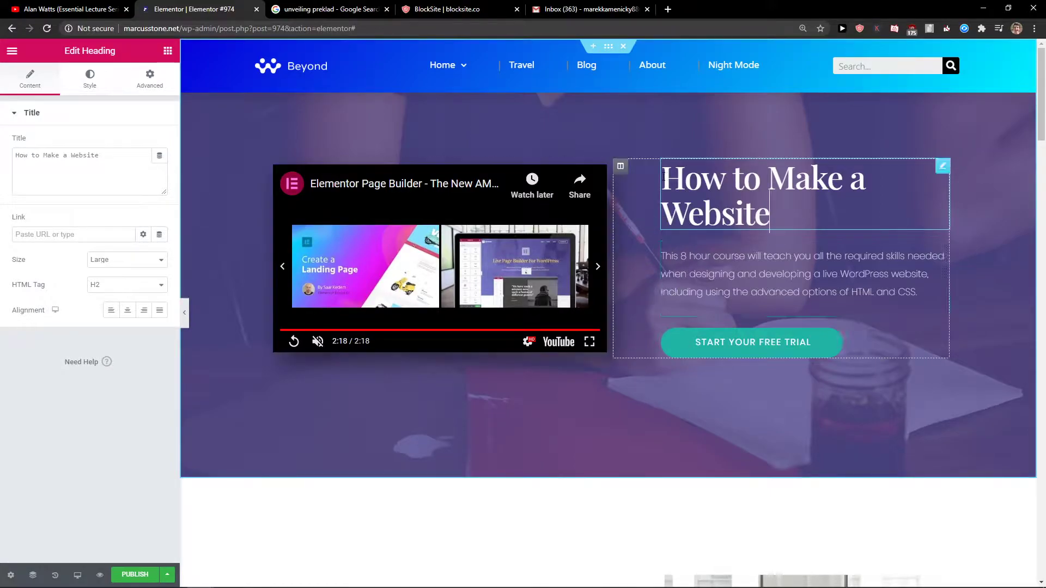
- Enable Scrolling Effects for the heading under Advanced > Motion Effects, leaving Mouse Effects off
click(145, 91)
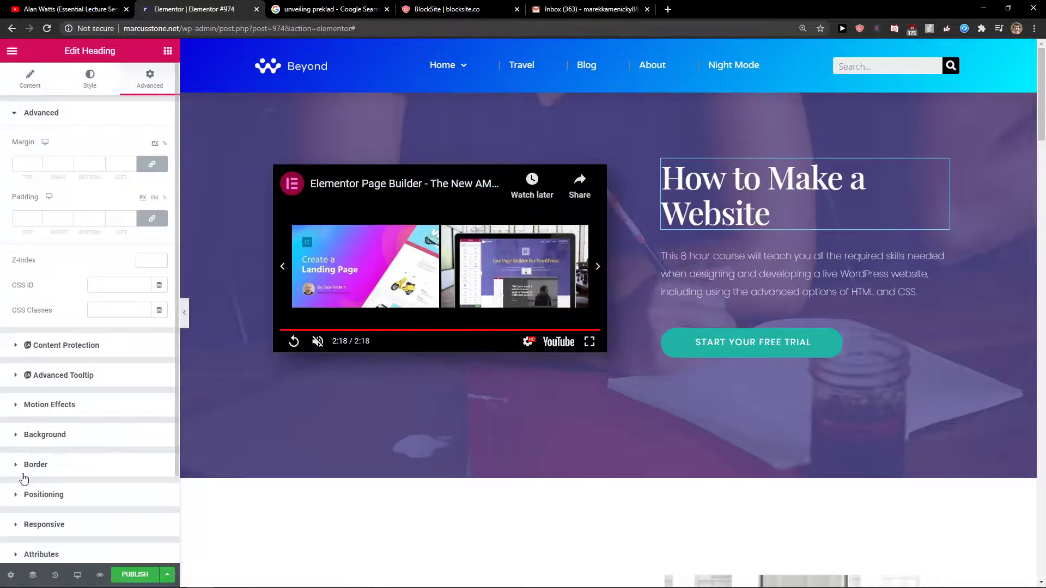
scroll(26, 488, down, 2)
click(24, 301)
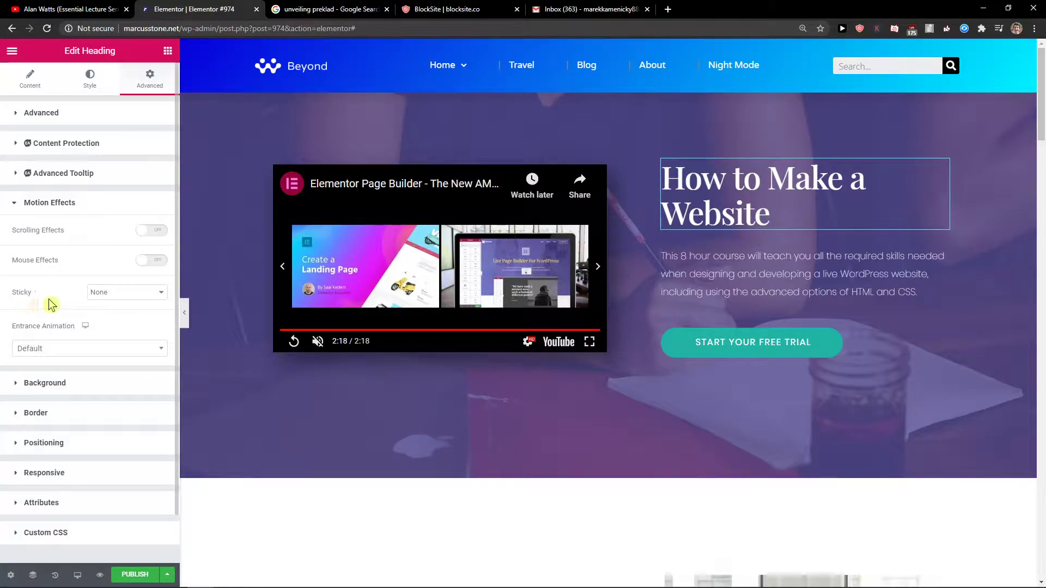
click(153, 230)
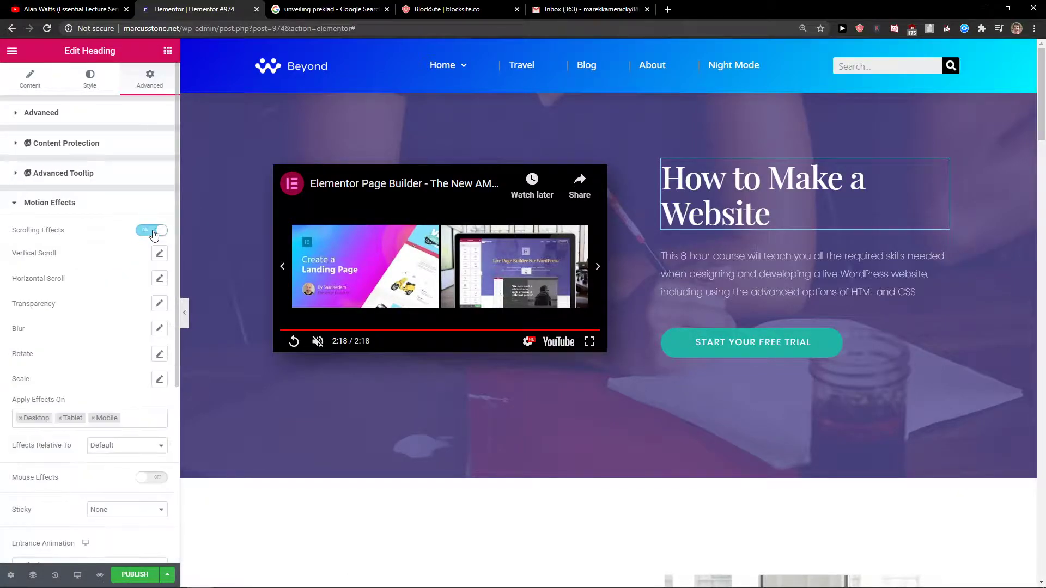
click(153, 478)
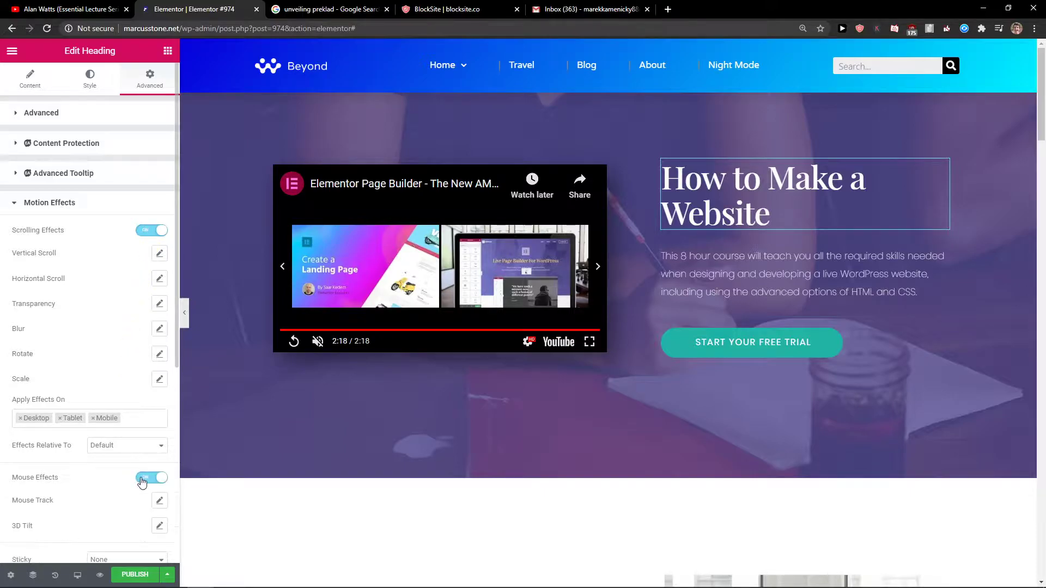
click(144, 480)
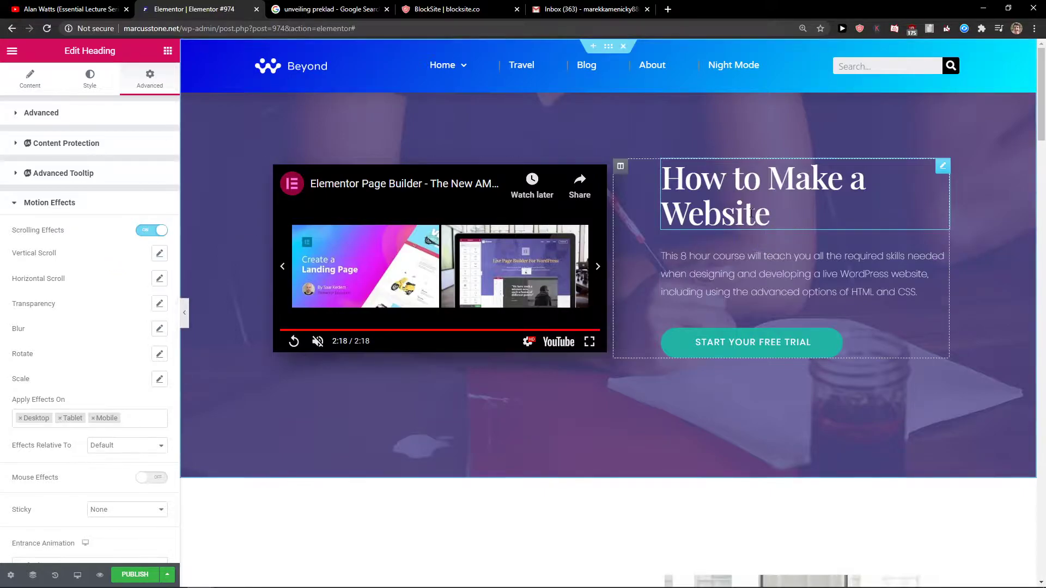
- Turn on the heading's Scale scrolling effect (Scale Up, speed 3)
scroll(610, 362, down, 1)
scroll(610, 361, up, 1)
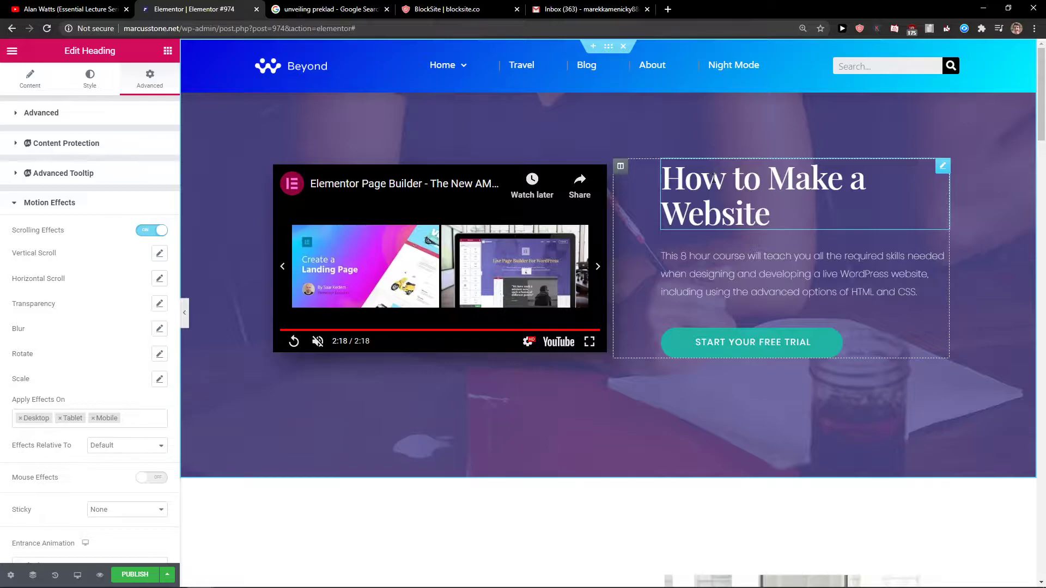
click(159, 379)
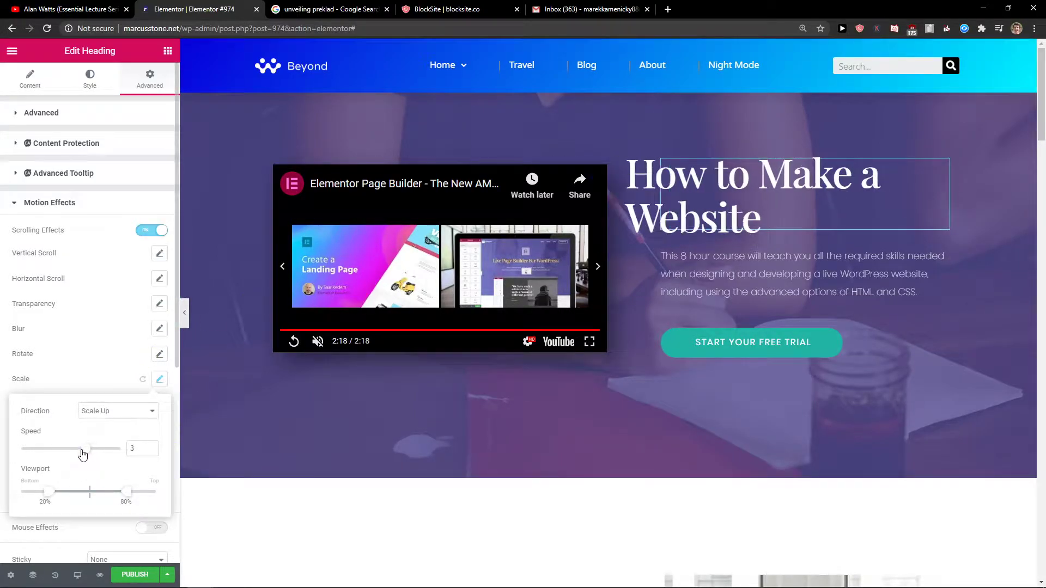
- Set the heading's scale effect to Scale Down at speed 4
drag(91, 450, 92, 455)
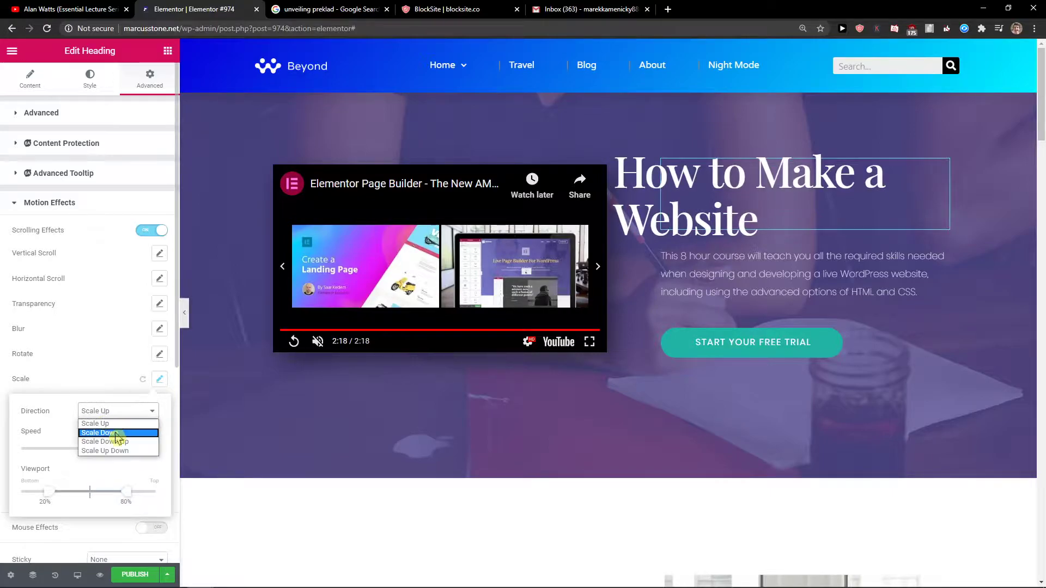
click(116, 433)
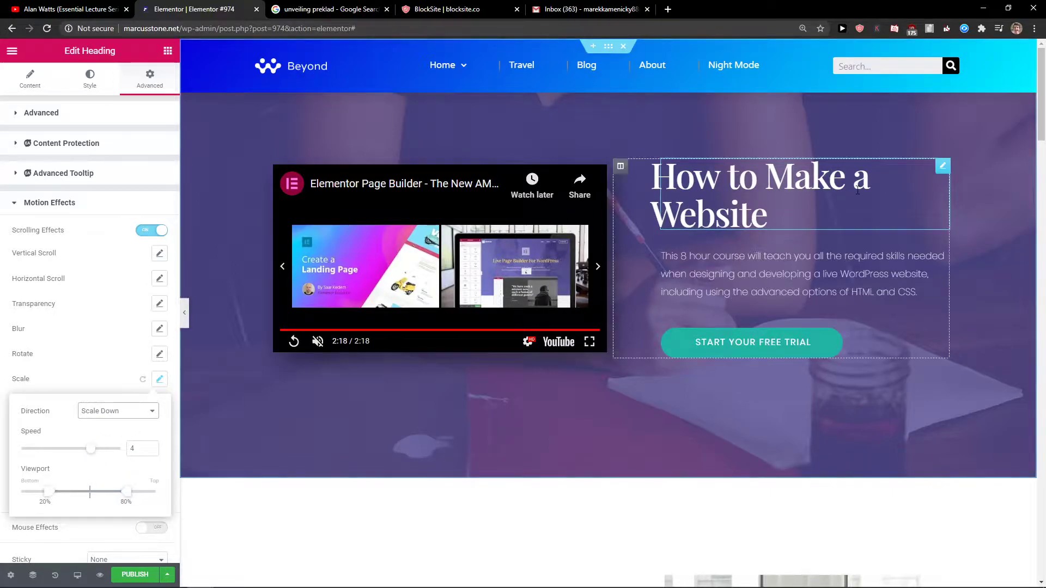
click(269, 535)
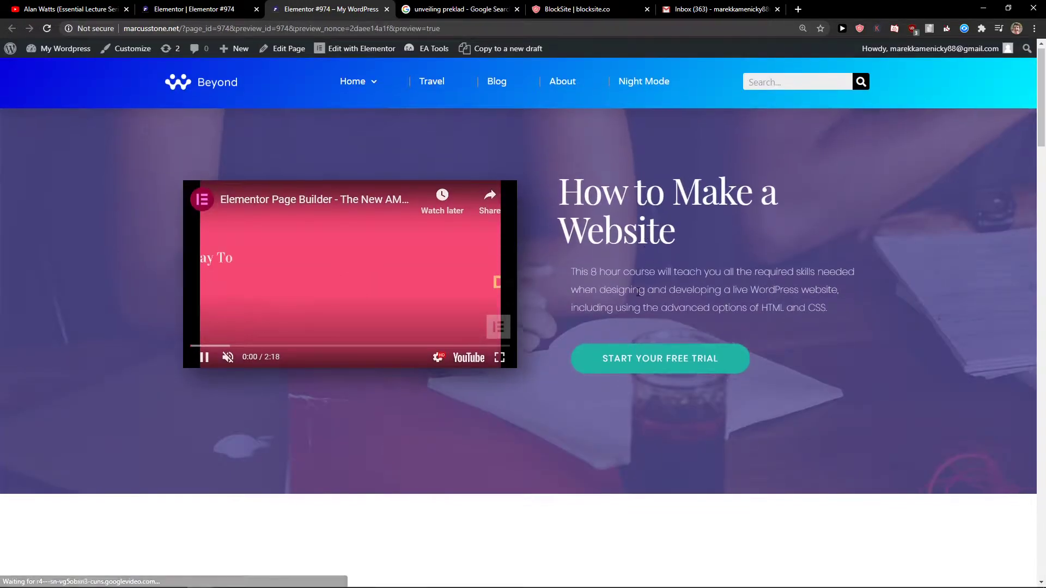
- Scroll the preview tab to test the Scale Down effect, then return to the editor
scroll(621, 341, down, 3)
scroll(621, 341, up, 3)
scroll(613, 386, down, 4)
scroll(612, 248, up, 4)
click(185, 7)
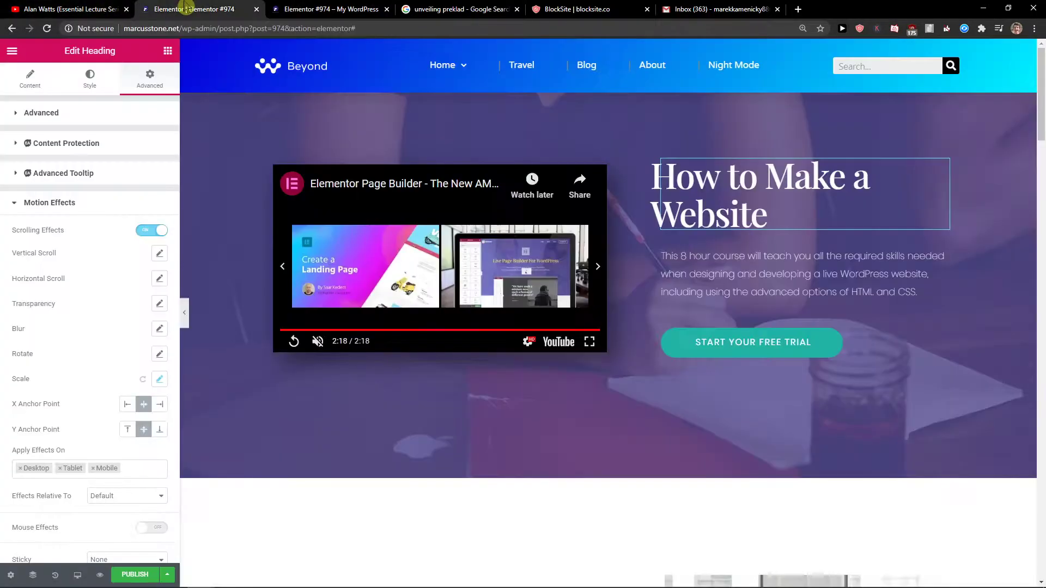
- Set the heading's scale effect to Scale Up, speed 5, viewport 8%–88%
click(159, 379)
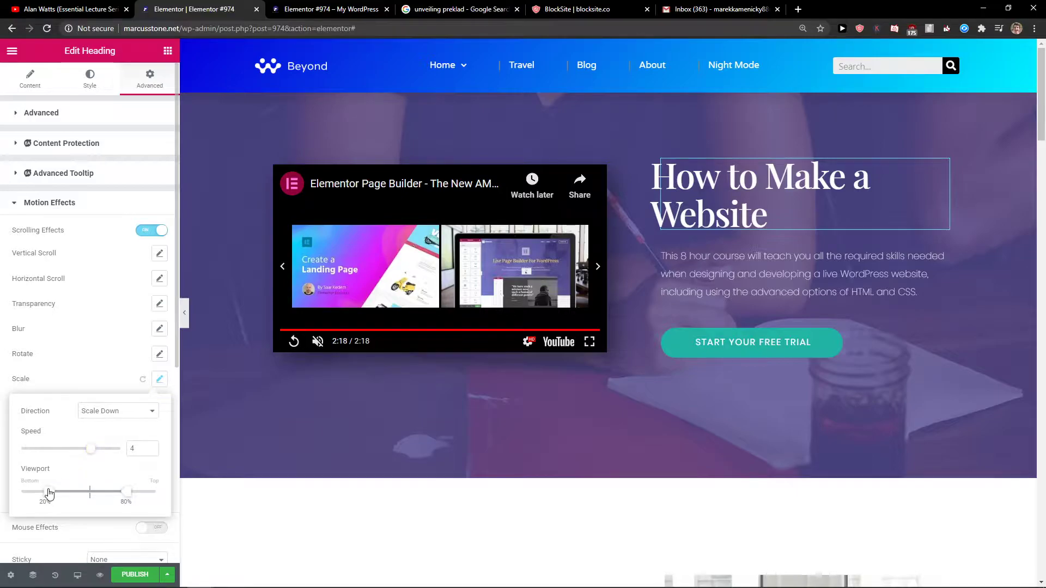
drag(49, 493, 33, 498)
drag(126, 492, 143, 498)
drag(95, 457, 68, 461)
click(110, 415)
click(109, 424)
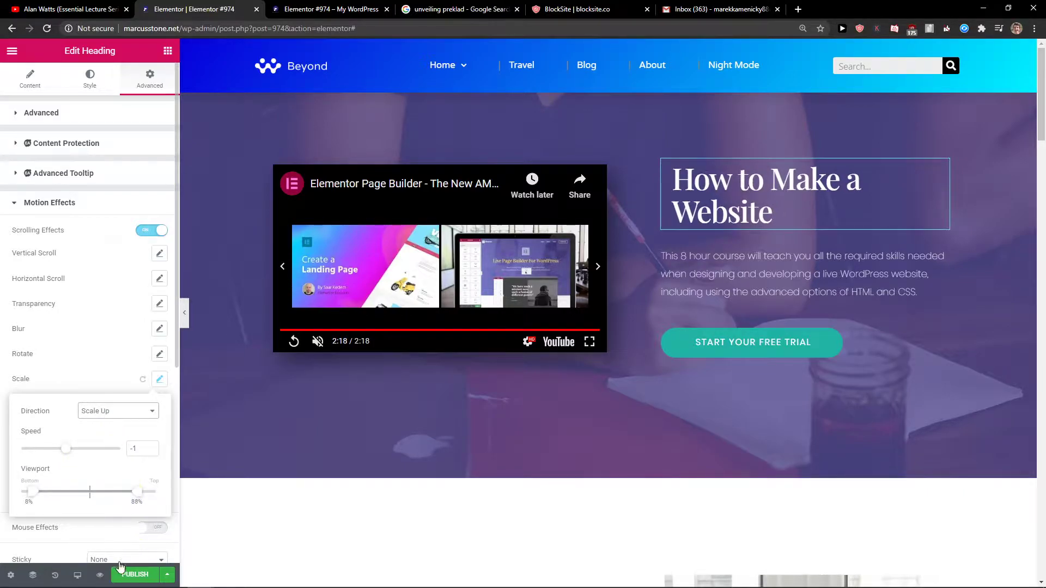
click(107, 575)
- Preview the changes live, scroll to test them, and recheck the scale settings
click(103, 574)
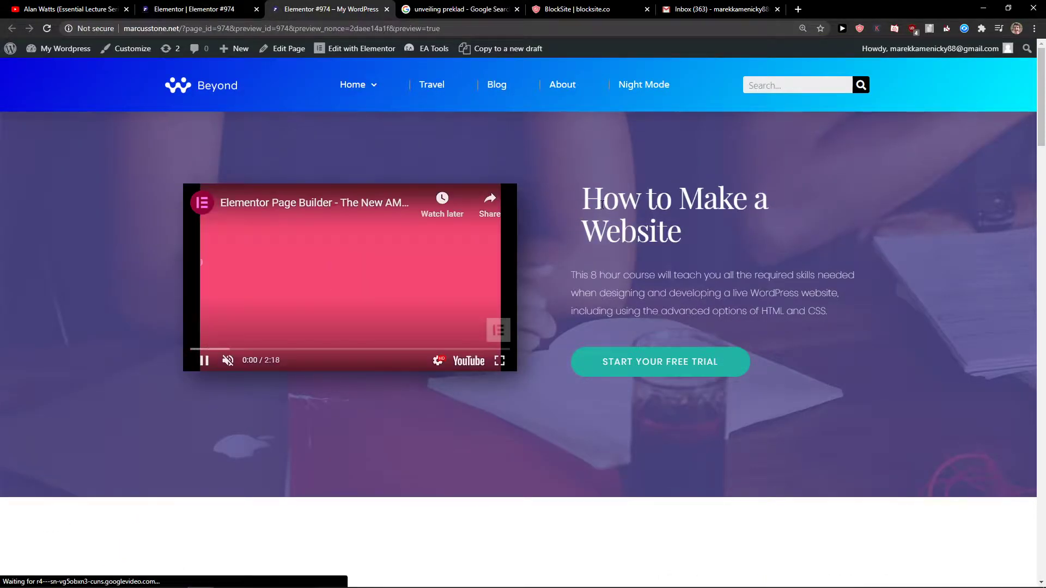
scroll(752, 254, down, 3)
scroll(755, 258, up, 3)
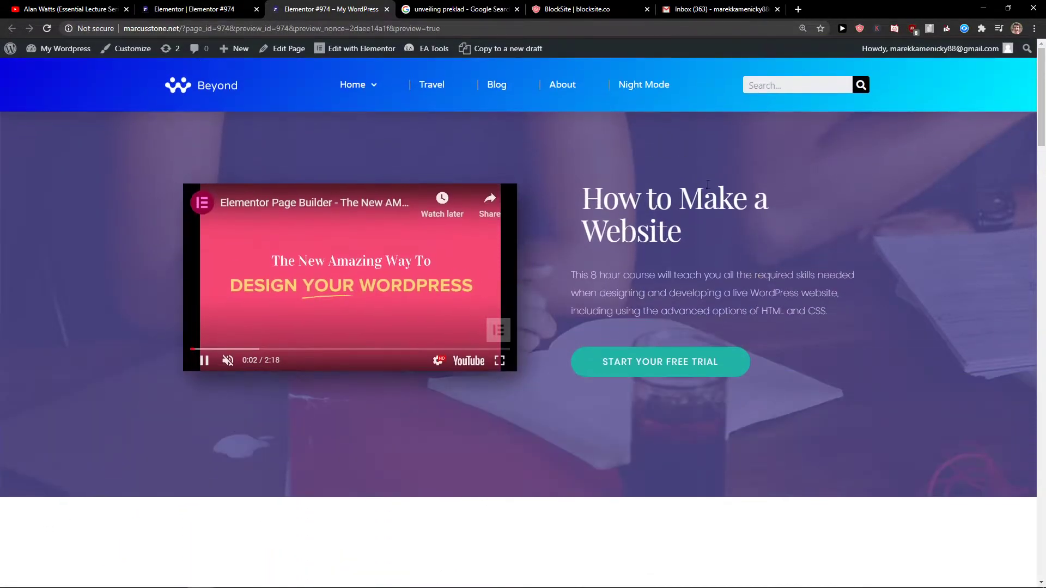
scroll(755, 257, down, 3)
click(194, 9)
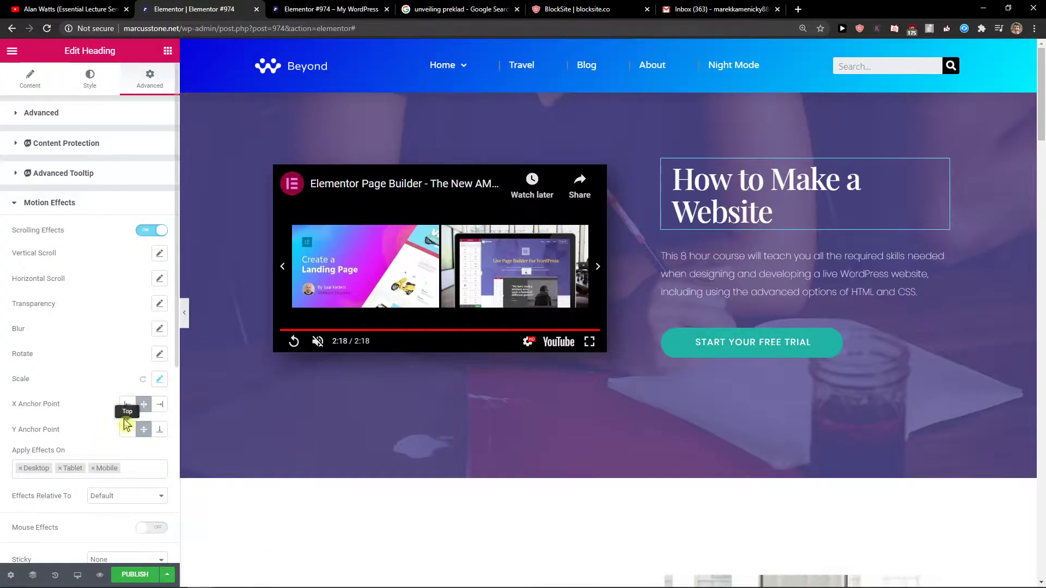
click(160, 380)
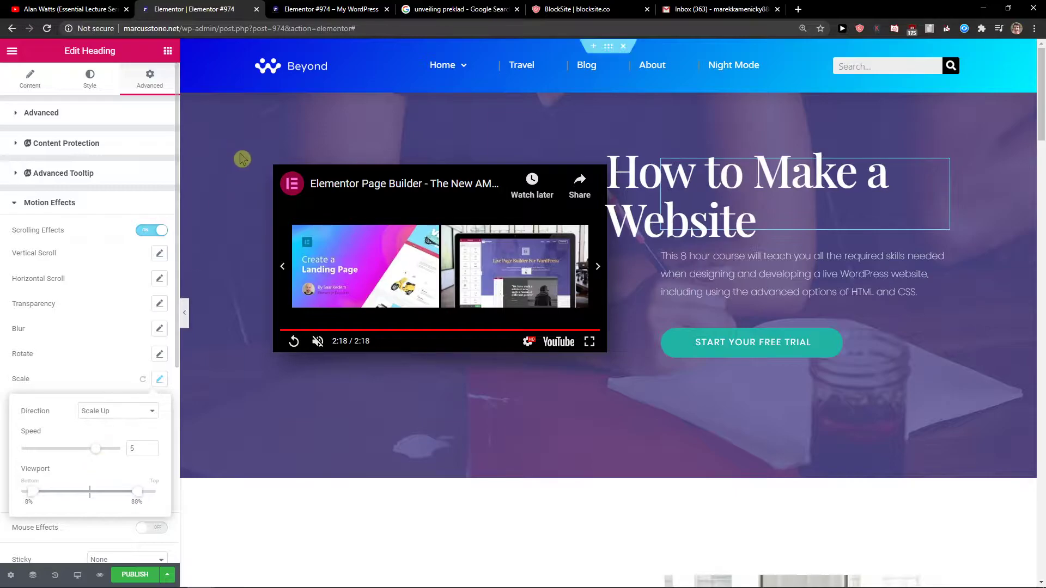
click(101, 576)
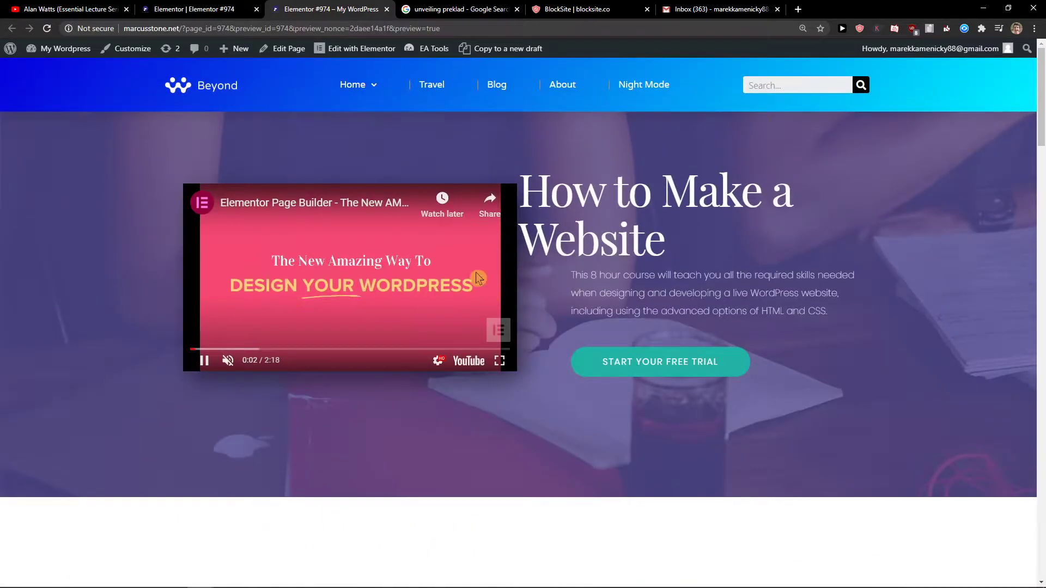
scroll(523, 280, down, 5)
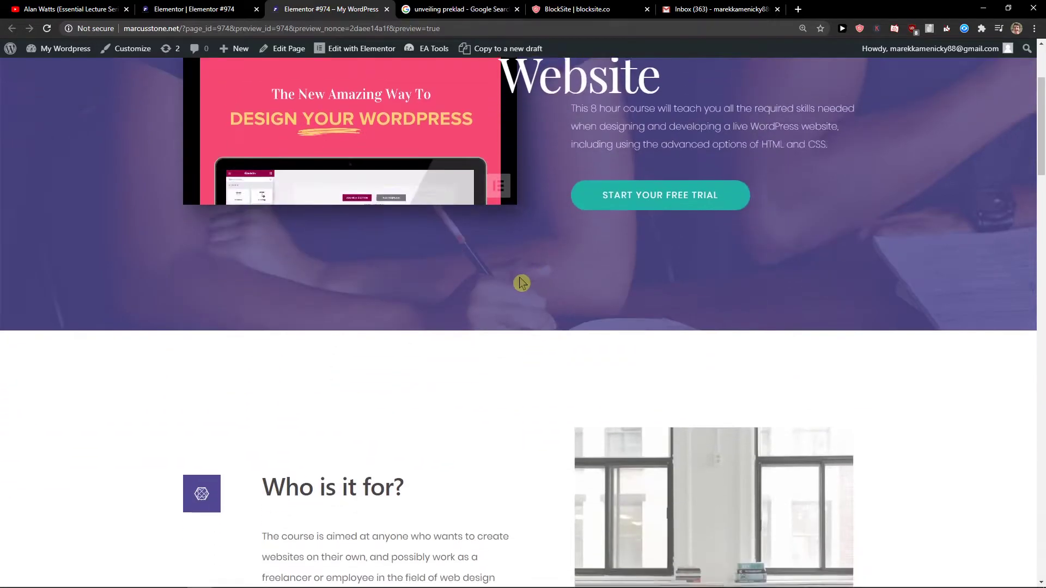
scroll(522, 282, up, 1)
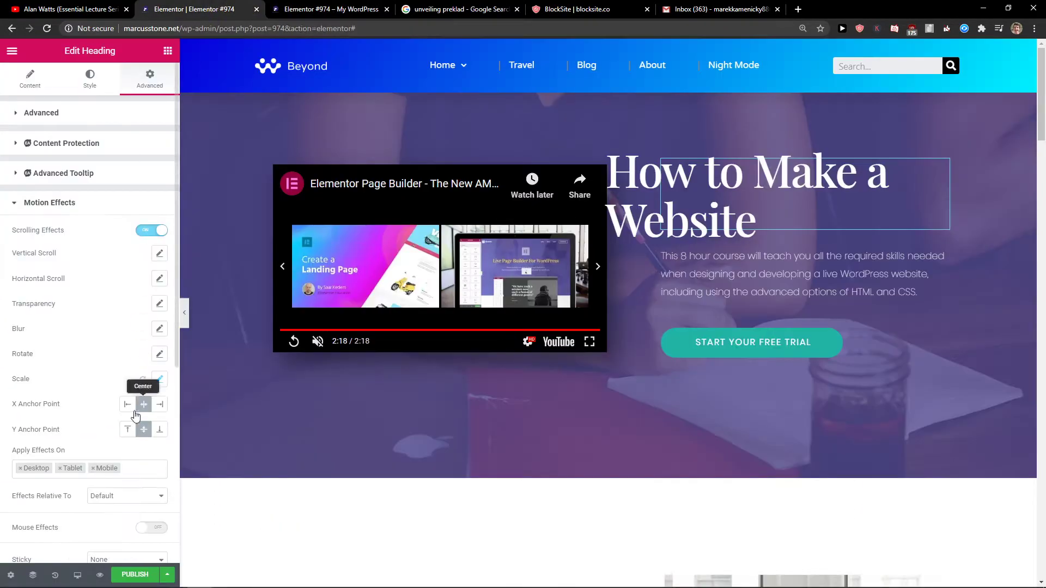
- Reset the heading's Scale effect
click(143, 378)
scroll(320, 390, down, 4)
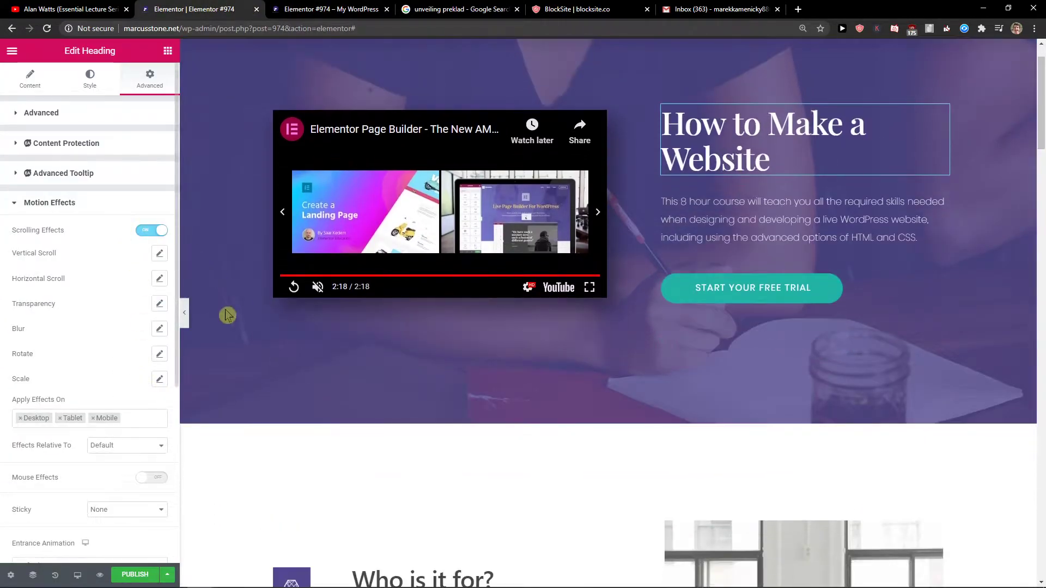
scroll(831, 392, down, 2)
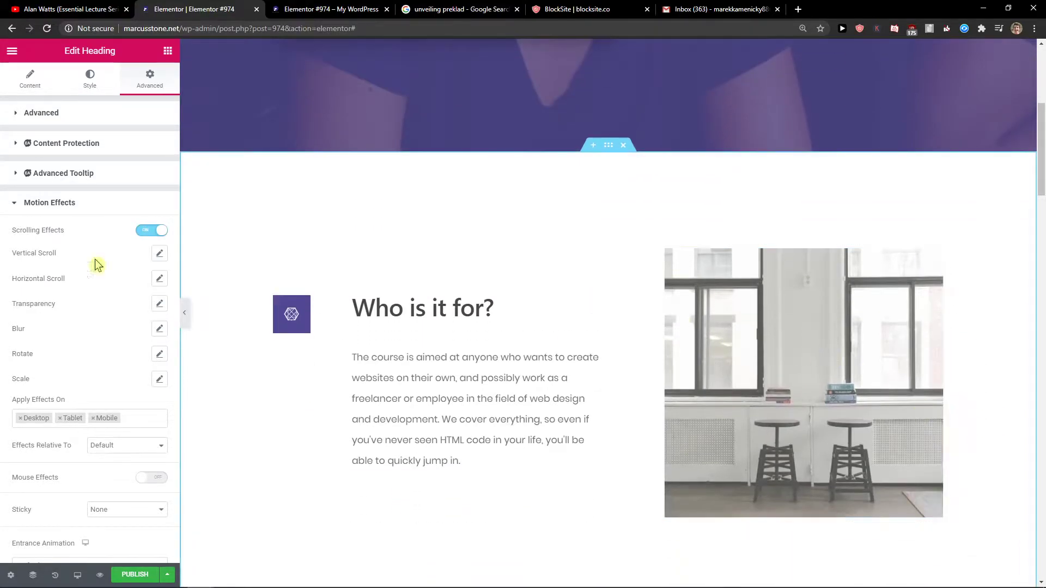
click(158, 254)
scroll(651, 326, down, 1)
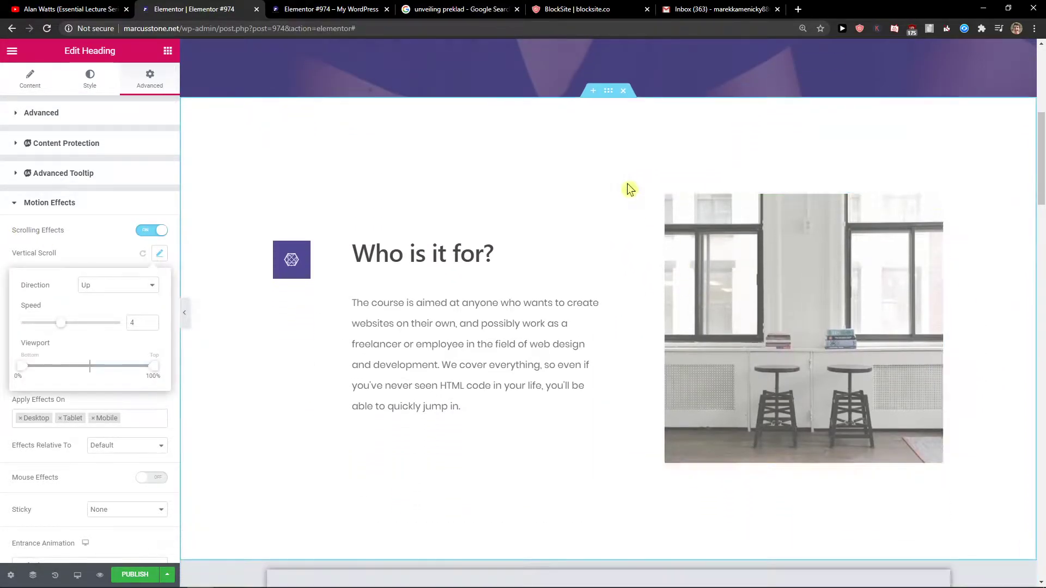
- Enable scrolling effects on the 'Who is it for?' image column and open Vertical Scroll
click(617, 202)
click(149, 77)
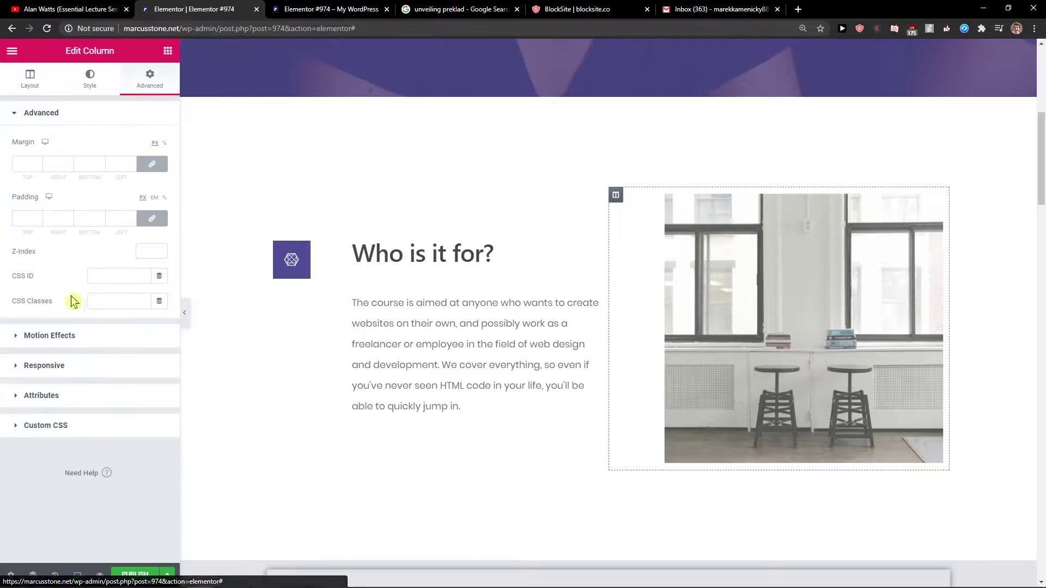
click(16, 337)
click(155, 172)
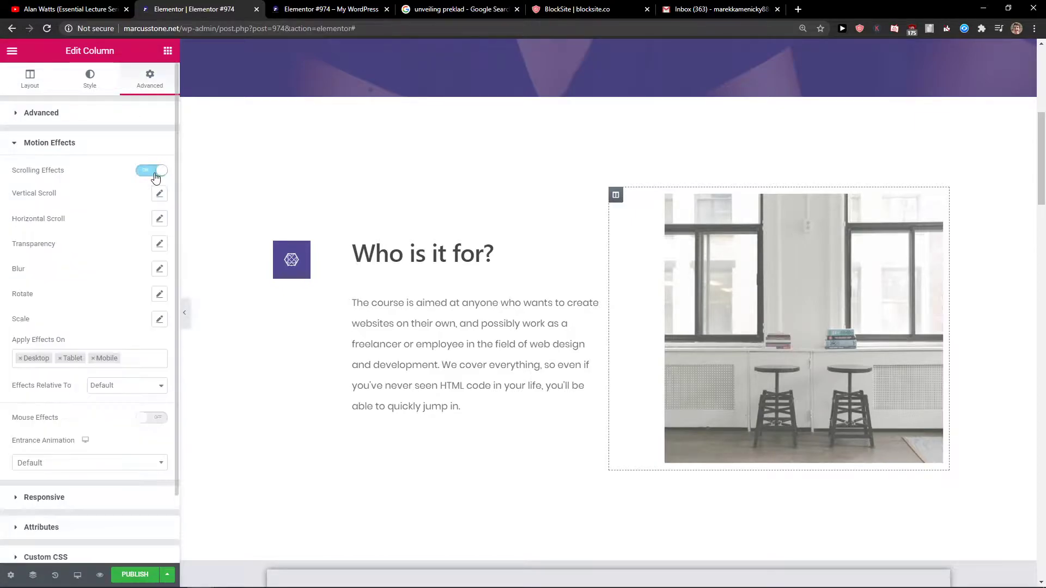
click(155, 200)
- Set the column's vertical scroll to direction Up at speed 5.6
click(115, 226)
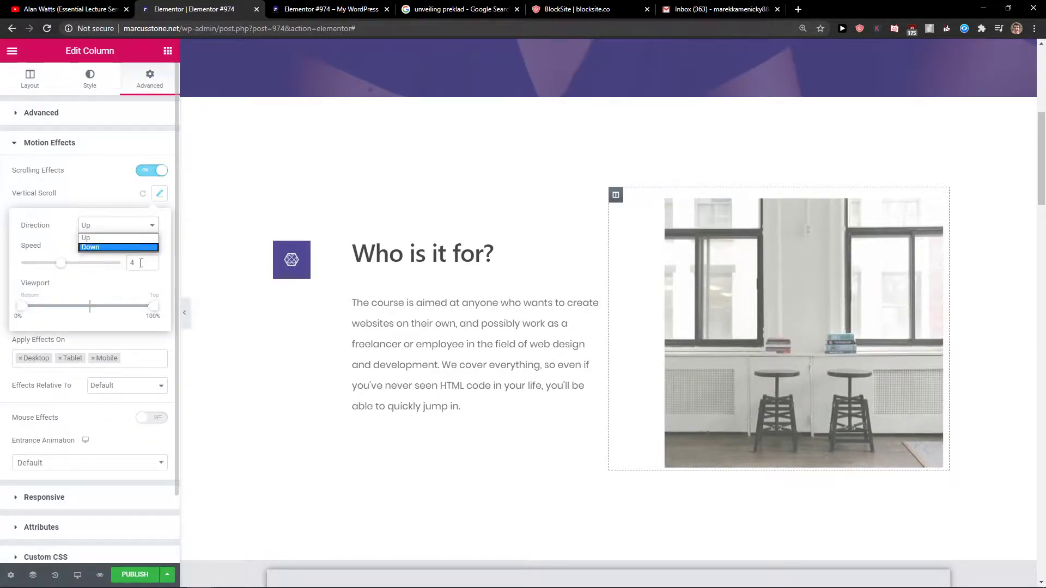
click(54, 265)
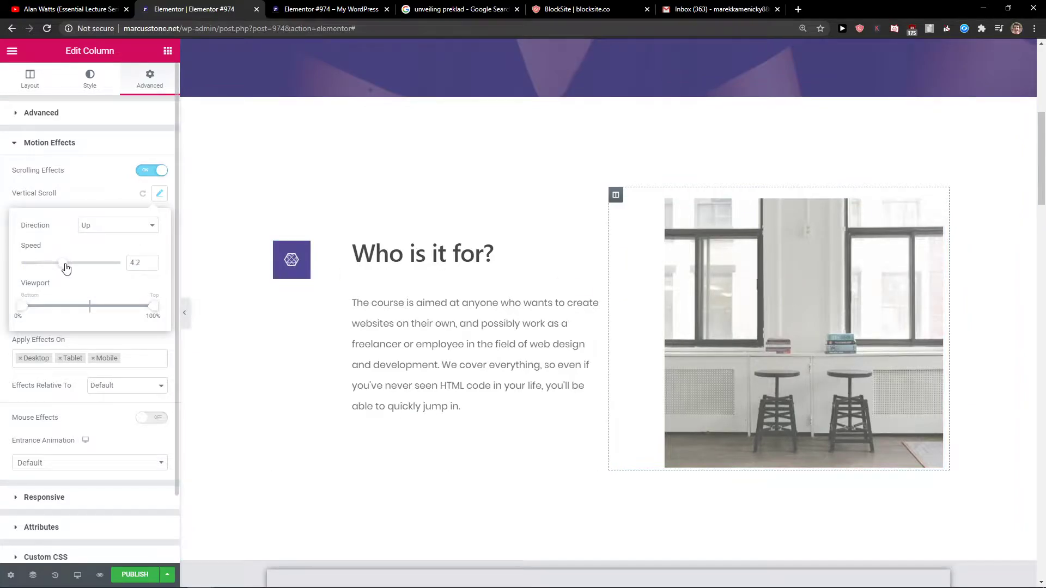
drag(71, 269, 80, 268)
click(101, 228)
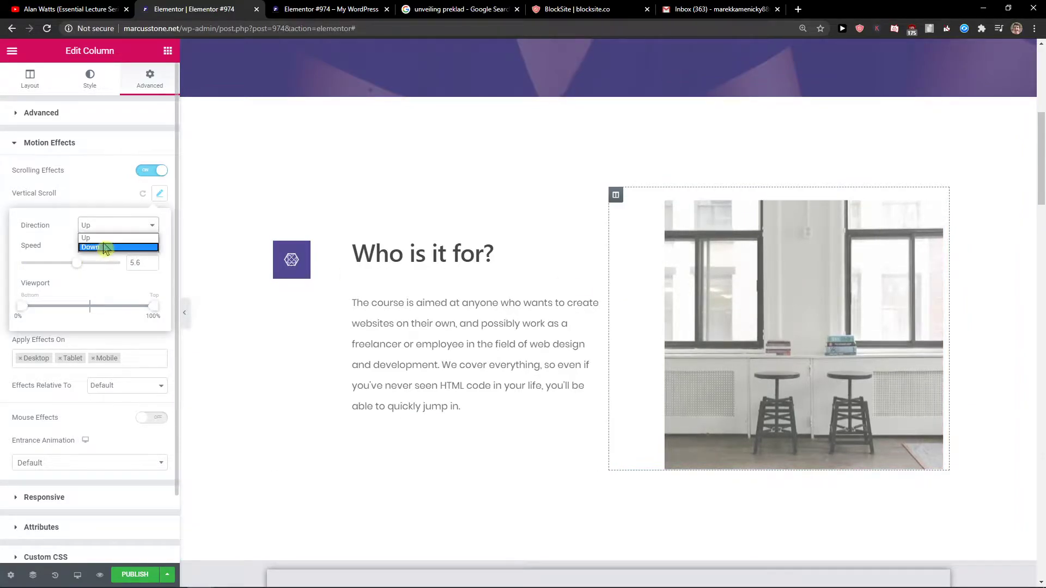
click(106, 247)
click(105, 225)
click(105, 238)
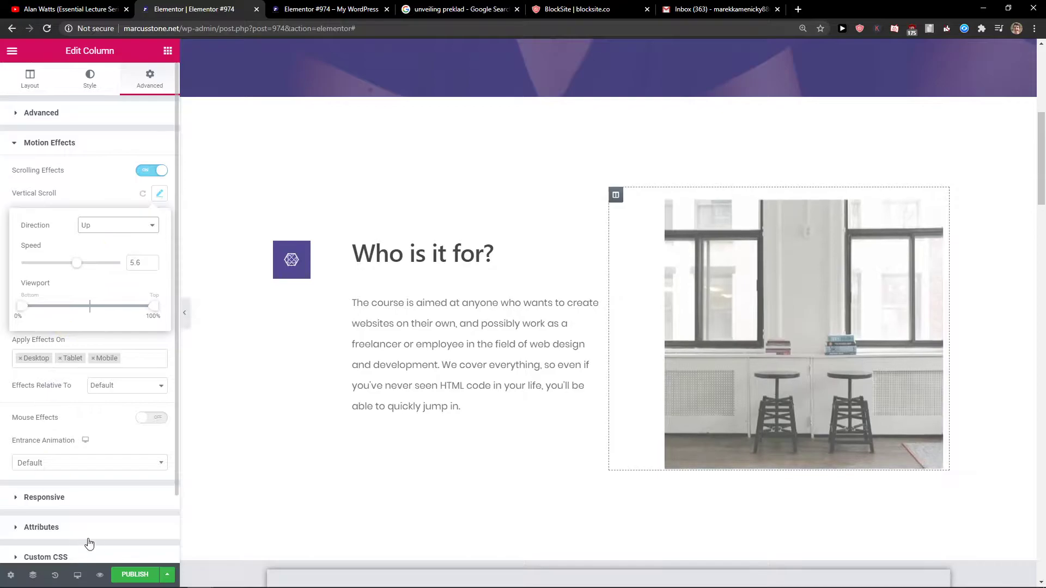
- Preview the live page and scroll to test the upward drift
scroll(91, 547, down, 1)
click(102, 577)
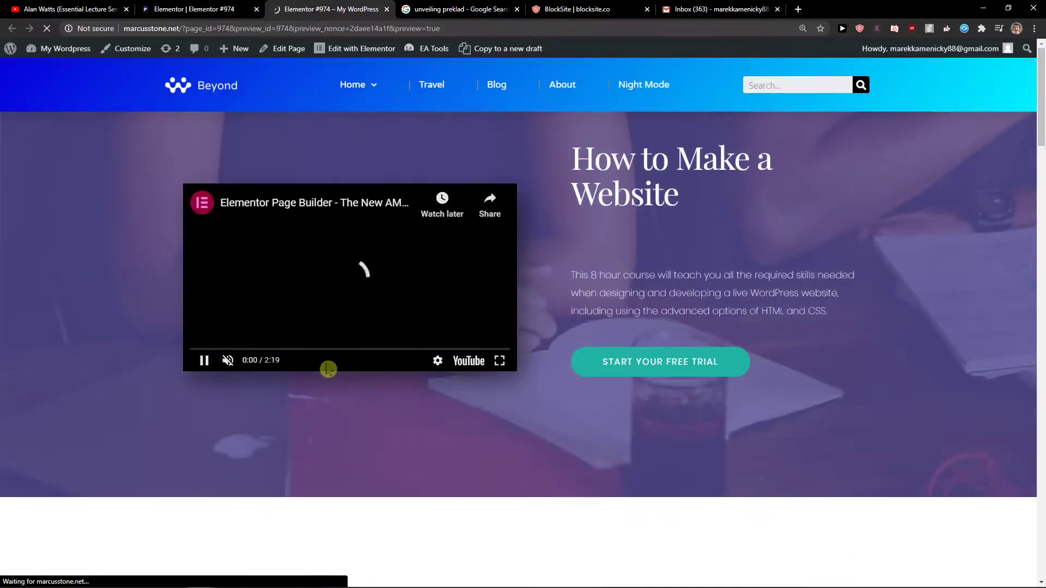
scroll(527, 355, down, 6)
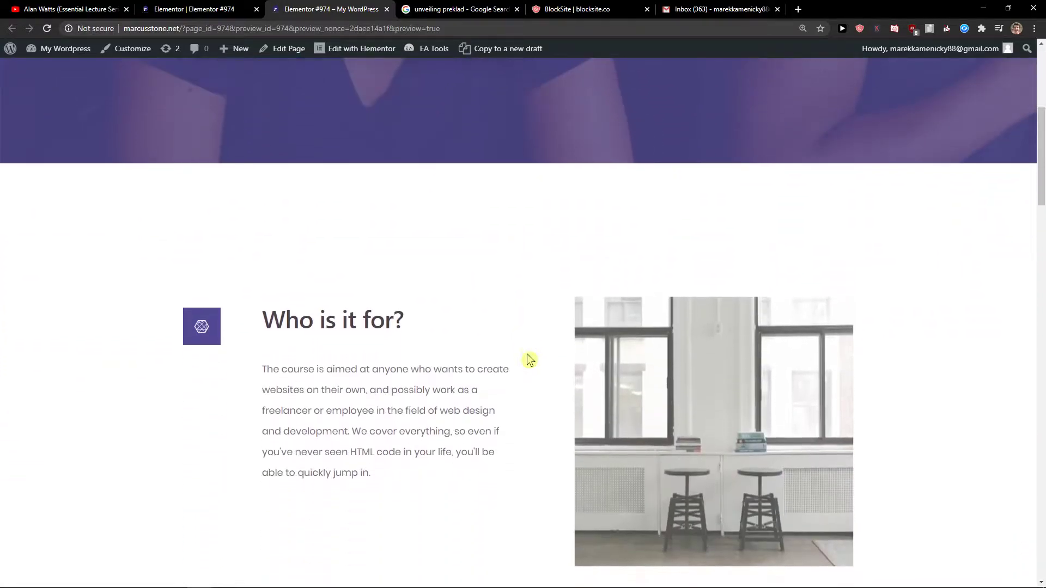
scroll(527, 360, down, 3)
scroll(527, 359, up, 2)
scroll(625, 322, down, 1)
scroll(624, 317, down, 4)
scroll(623, 317, up, 2)
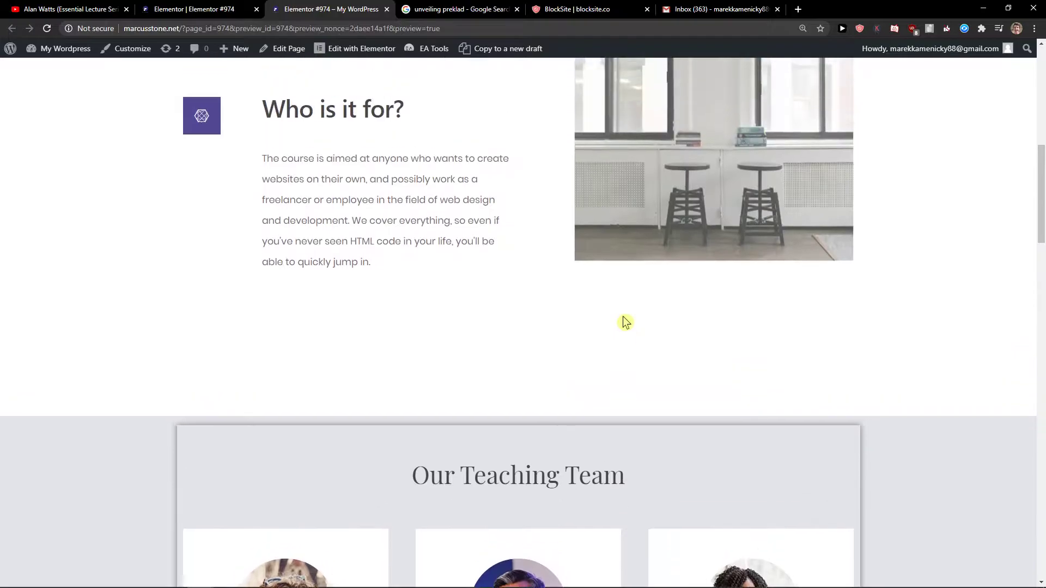
scroll(625, 321, up, 2)
scroll(591, 355, down, 3)
- Back in the editor, reset the image column's vertical scroll effect
click(164, 10)
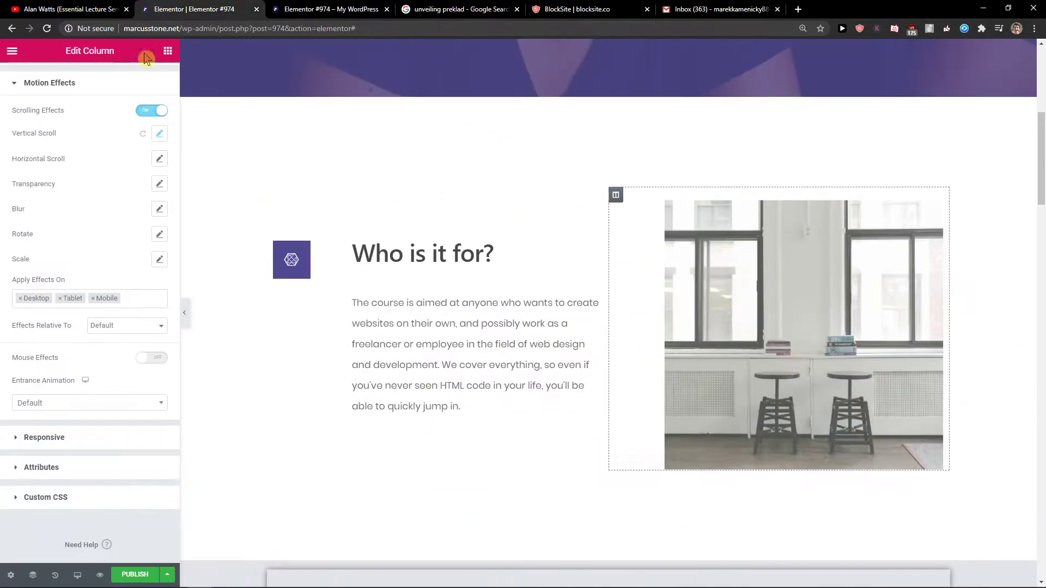
click(142, 135)
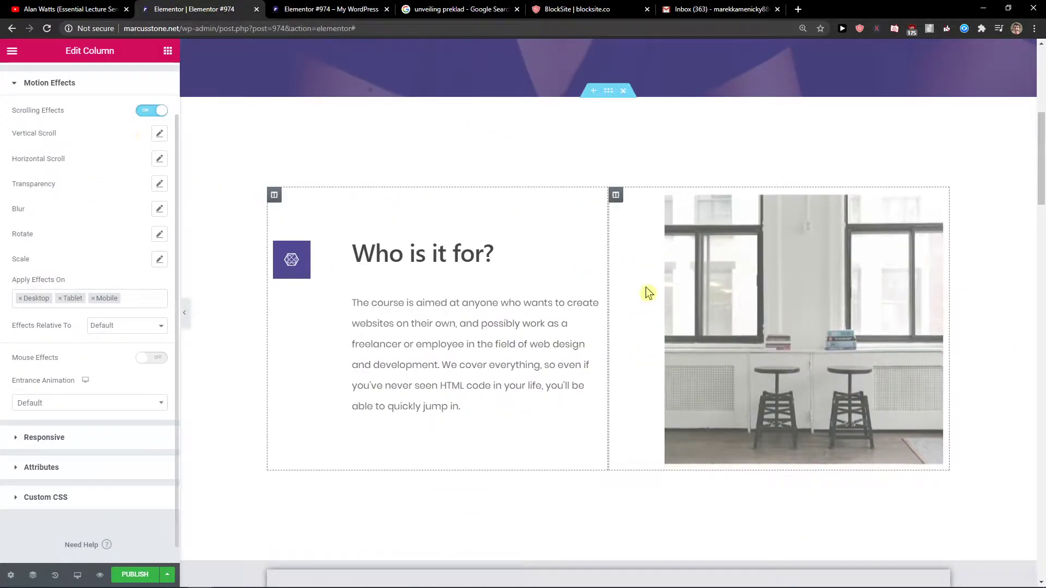
click(158, 159)
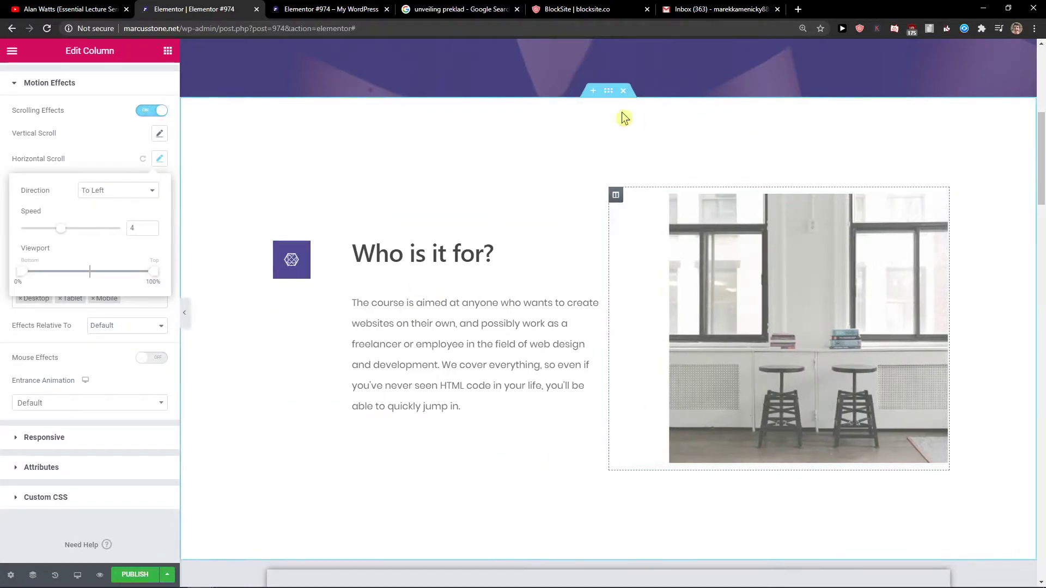
- Set the image column's horizontal scroll direction to To Right
click(292, 268)
click(152, 83)
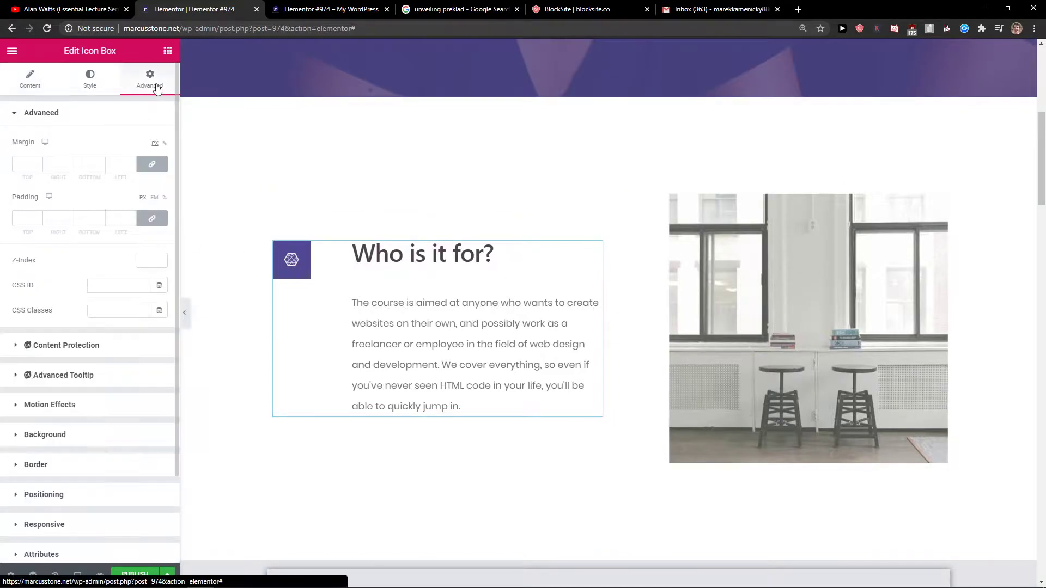
click(34, 86)
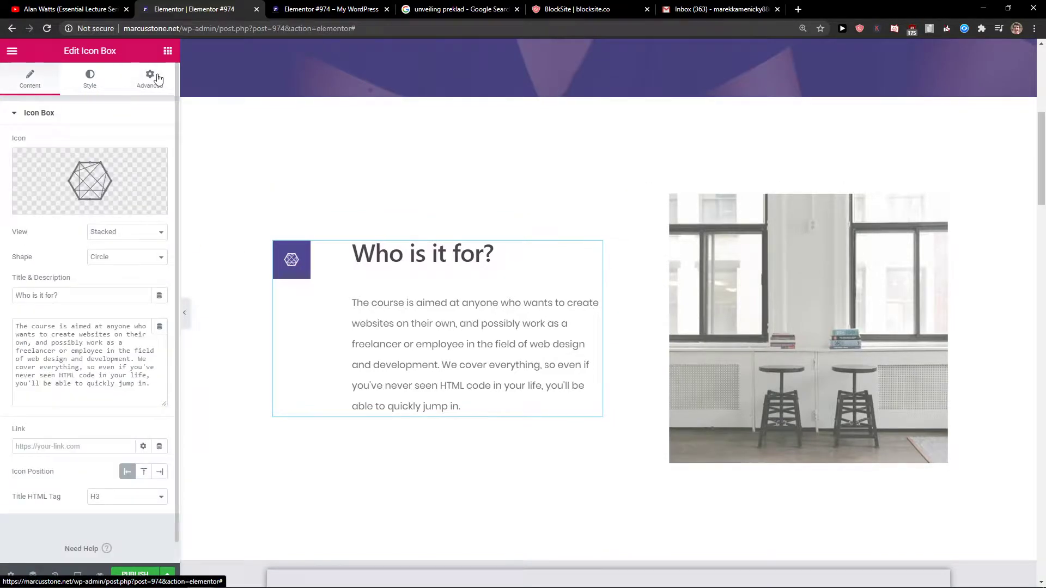
click(794, 286)
click(614, 197)
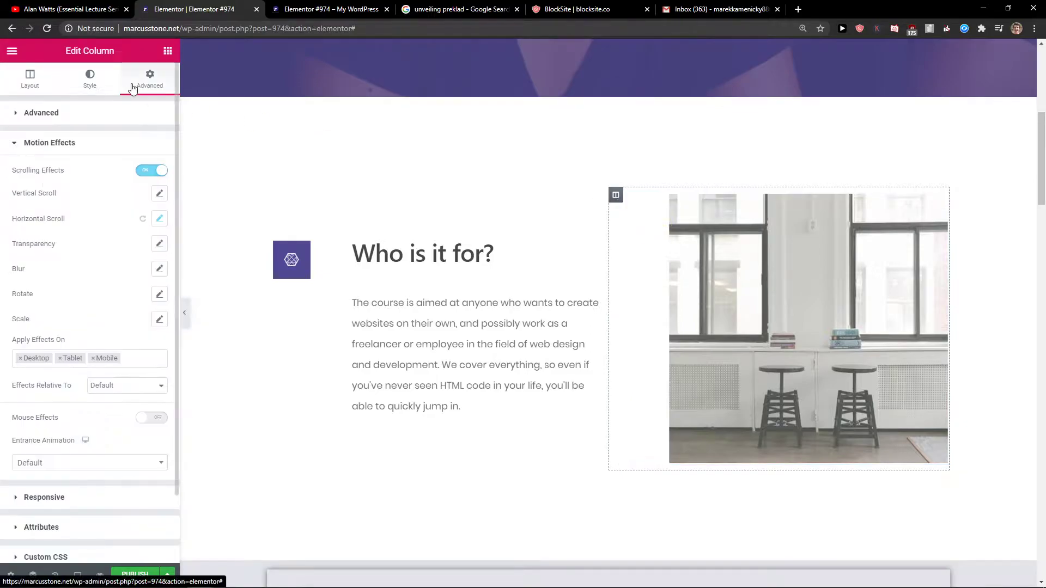
click(161, 220)
click(108, 252)
click(105, 273)
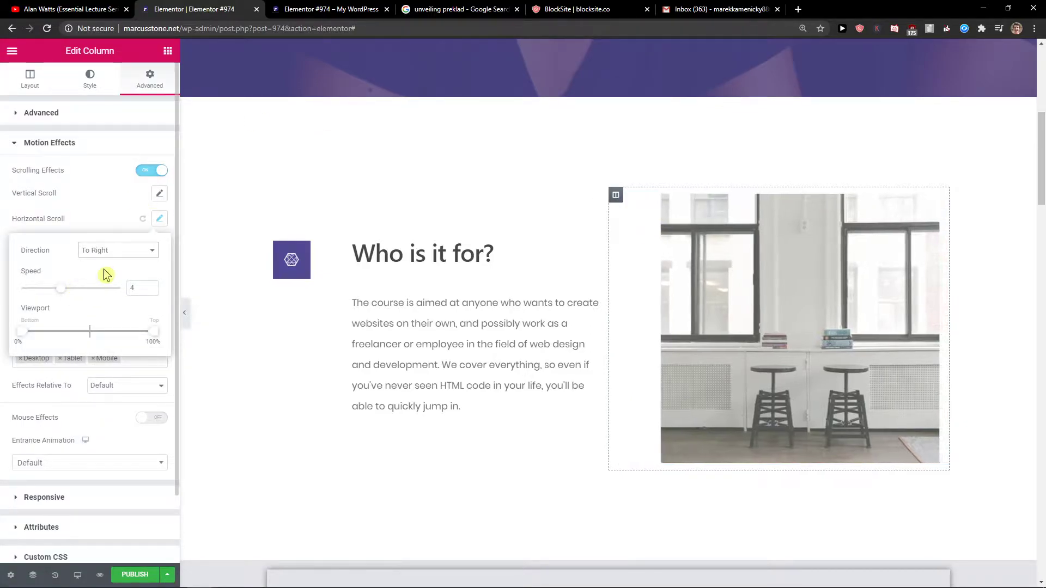
- Preview the page and scroll to test the rightward drift
click(102, 575)
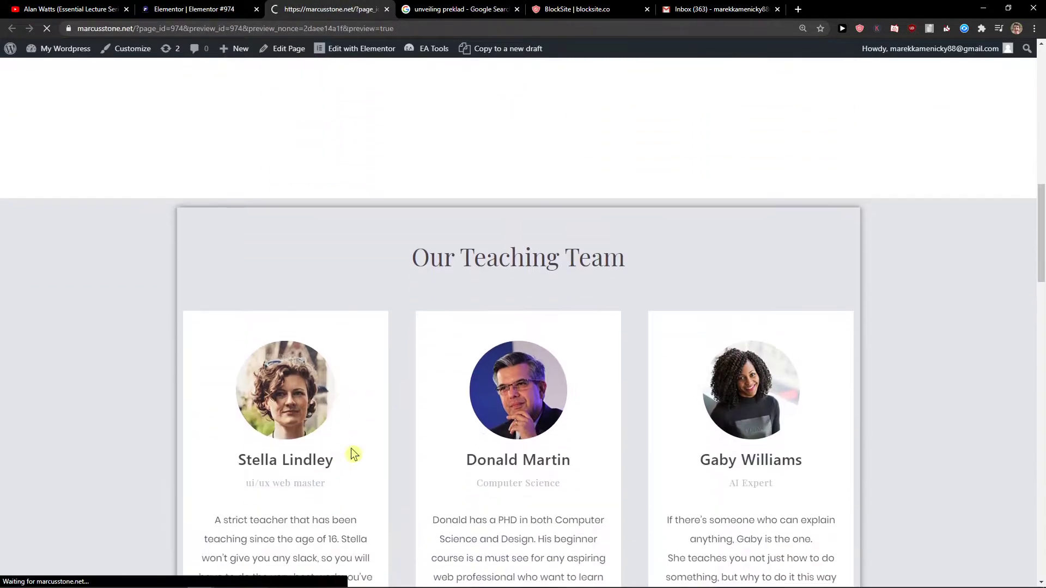
scroll(360, 453, down, 8)
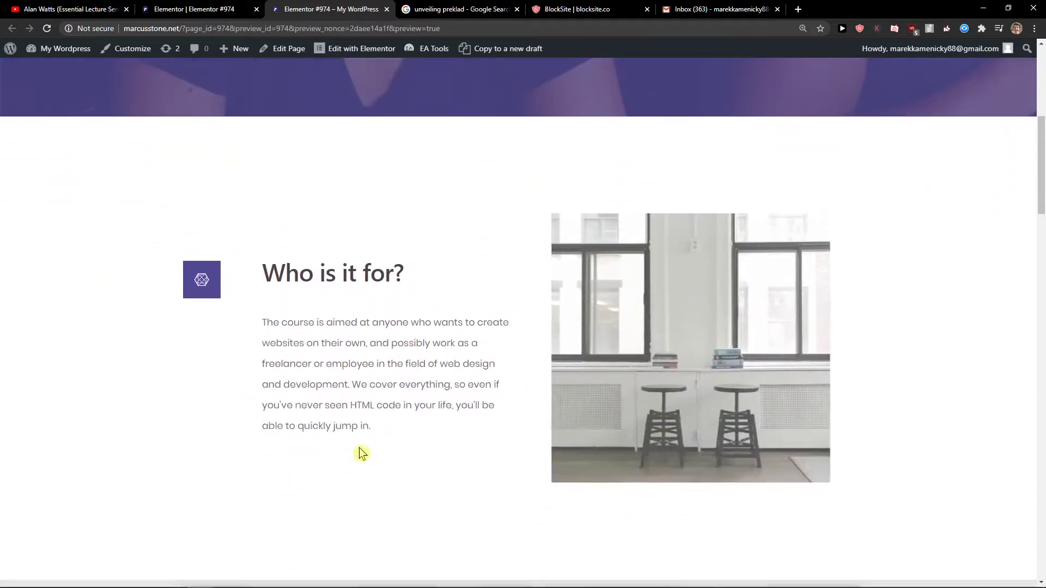
scroll(360, 453, down, 5)
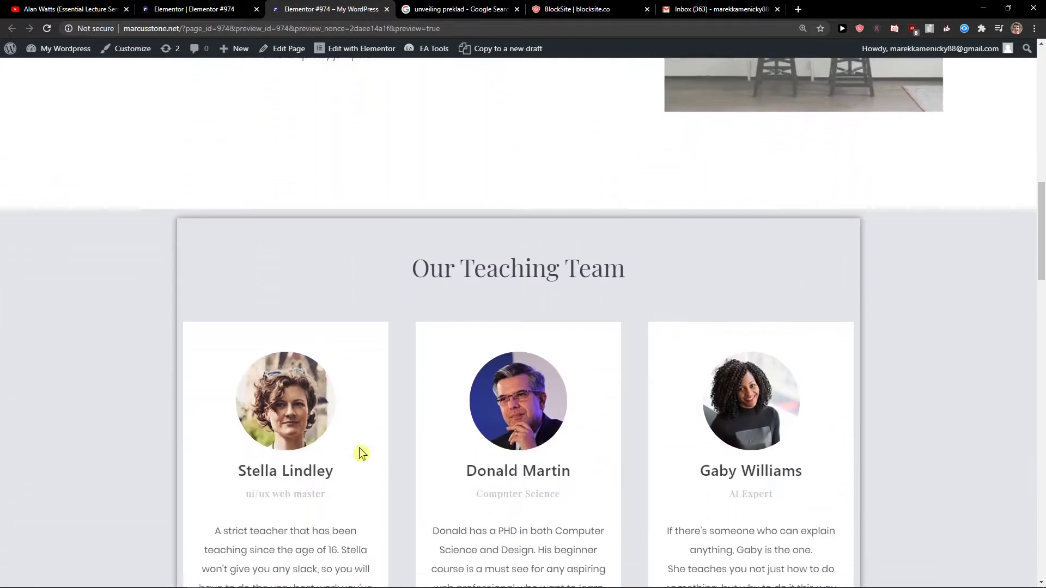
scroll(361, 453, up, 5)
scroll(361, 453, up, 1)
scroll(360, 453, down, 8)
scroll(361, 453, up, 6)
scroll(360, 454, up, 6)
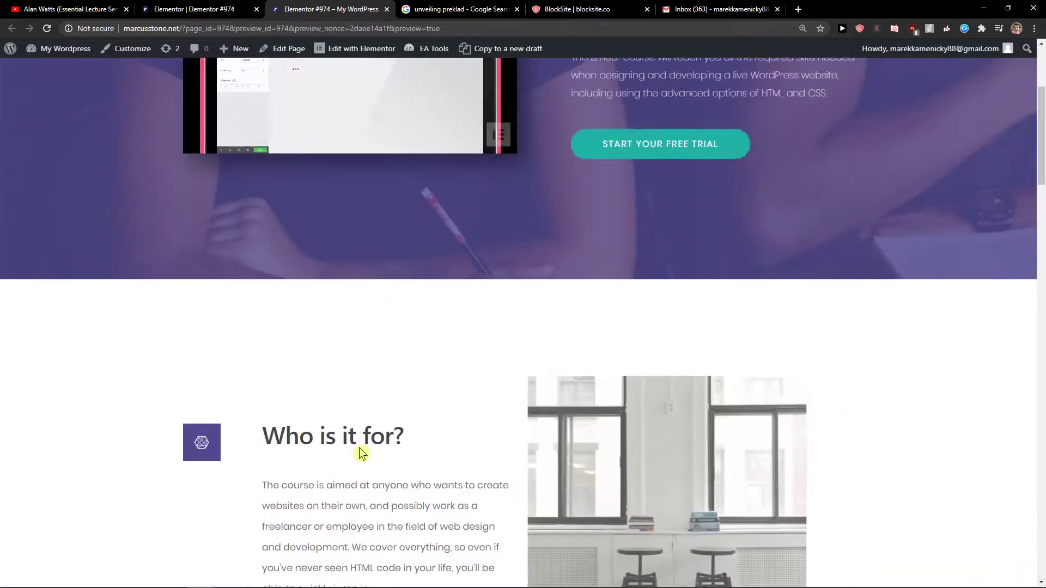
scroll(361, 453, down, 8)
scroll(361, 453, up, 6)
scroll(361, 453, down, 4)
scroll(360, 454, up, 1)
scroll(361, 453, up, 4)
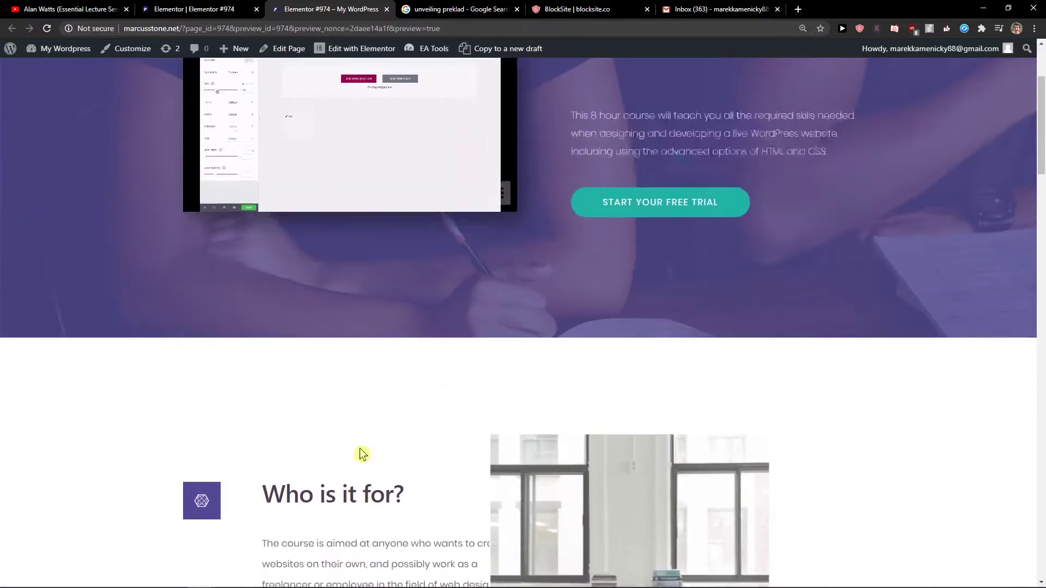
scroll(365, 435, down, 2)
- Keep horizontal direction To Right and adjust the speed to 5
click(198, 9)
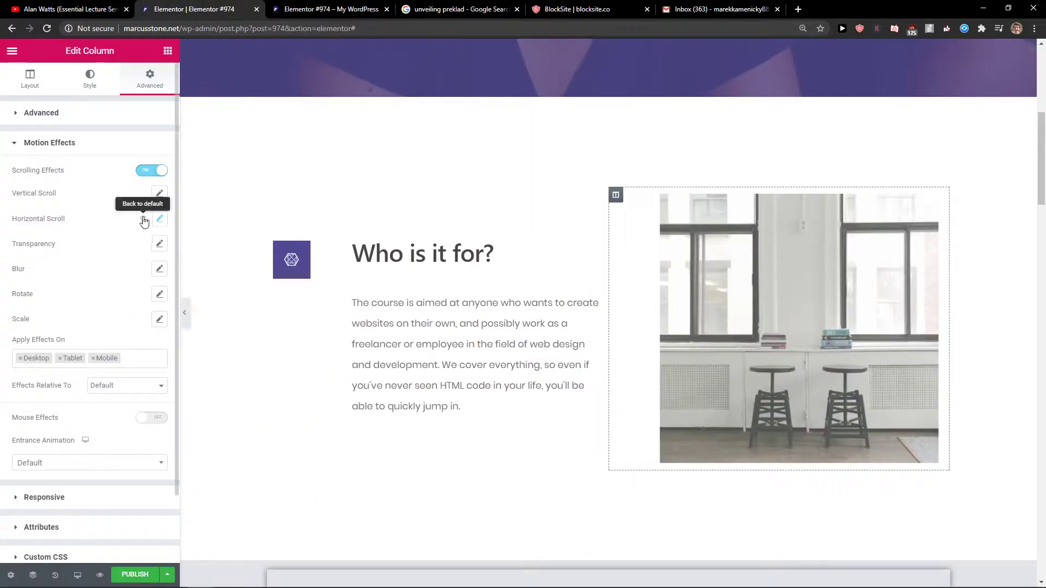
click(160, 219)
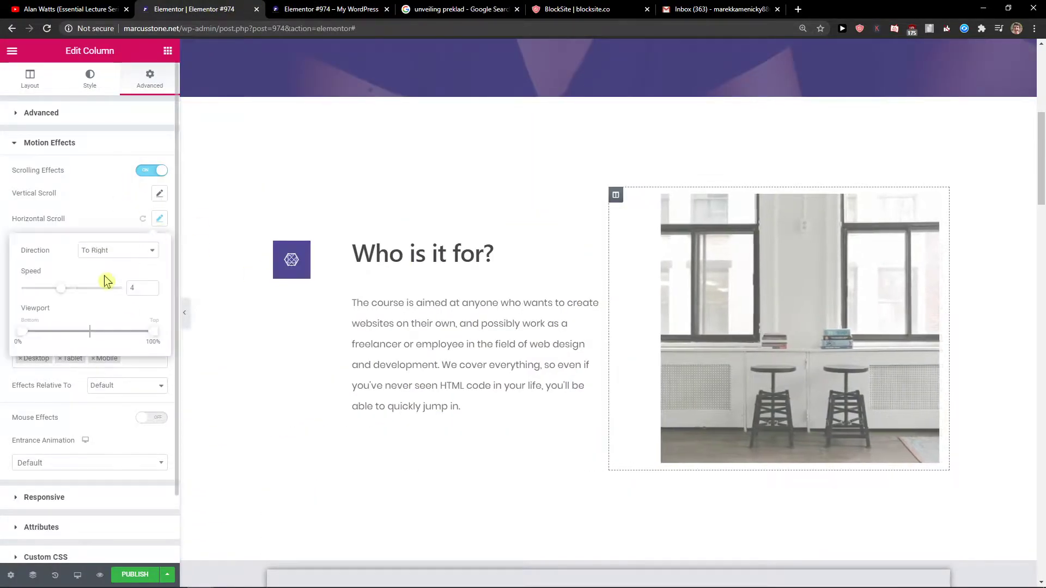
click(94, 250)
click(90, 270)
drag(70, 293, 71, 293)
scroll(532, 341, up, 6)
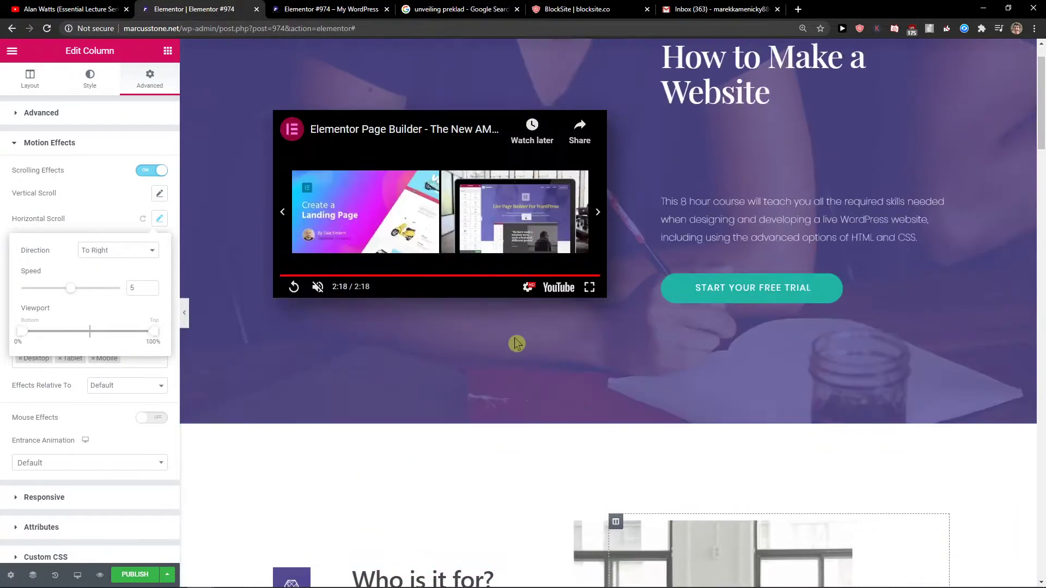
- Reset the heading's vertical scroll, then add a Scale Up scrolling effect to the hero video column
click(683, 144)
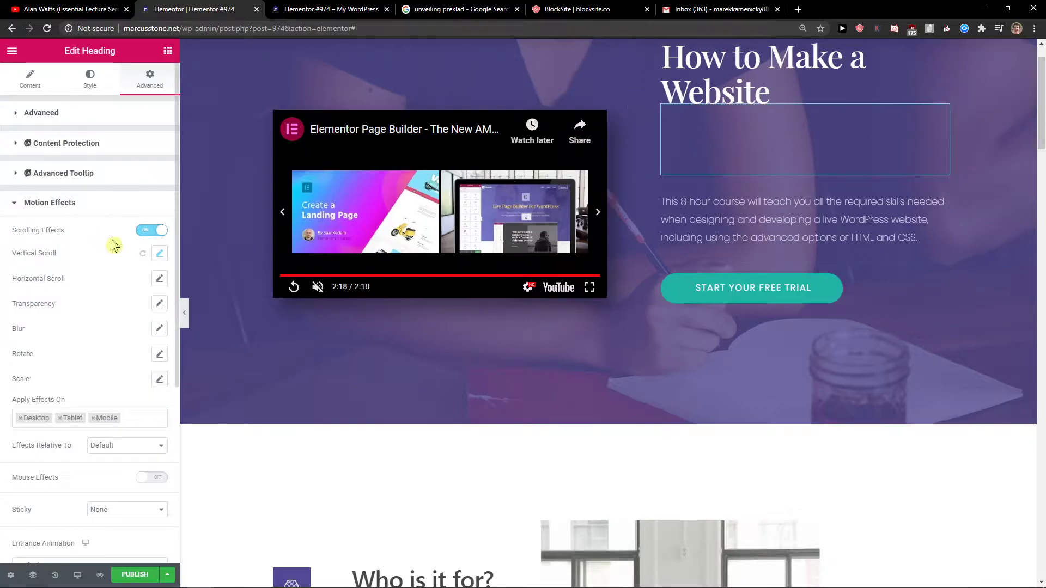
click(142, 255)
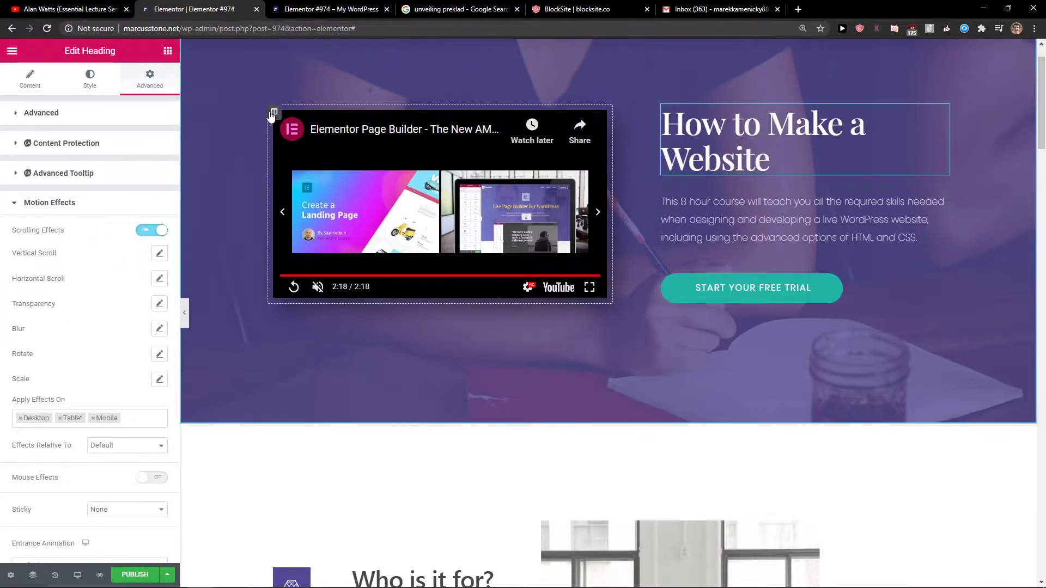
click(274, 113)
click(153, 80)
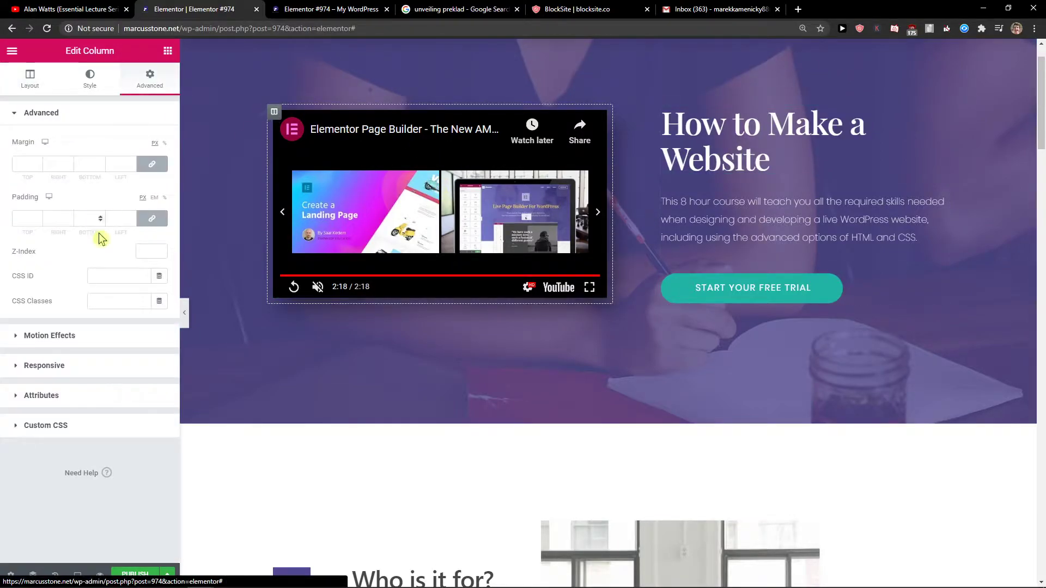
click(81, 334)
click(145, 171)
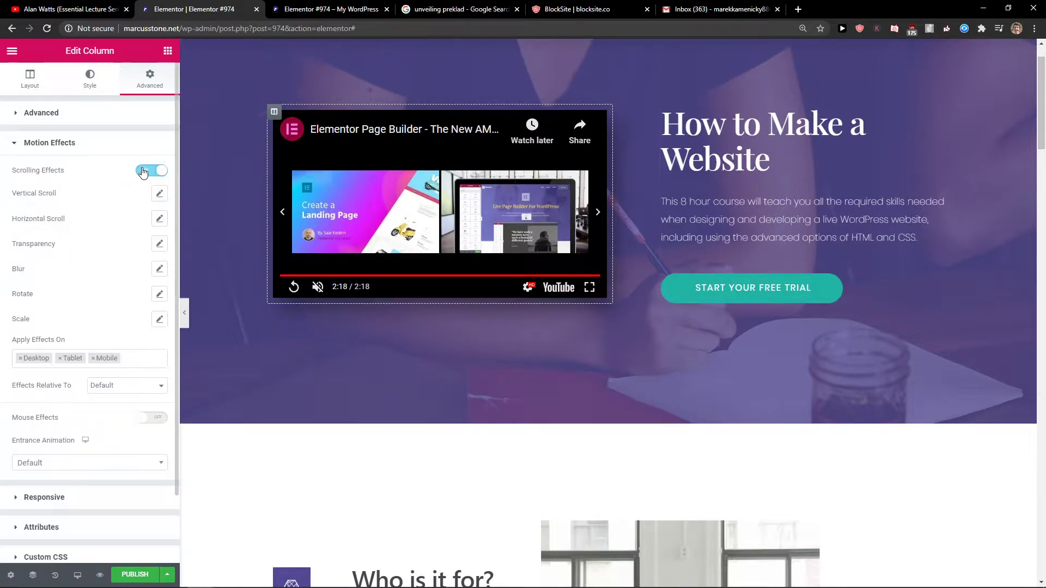
click(159, 319)
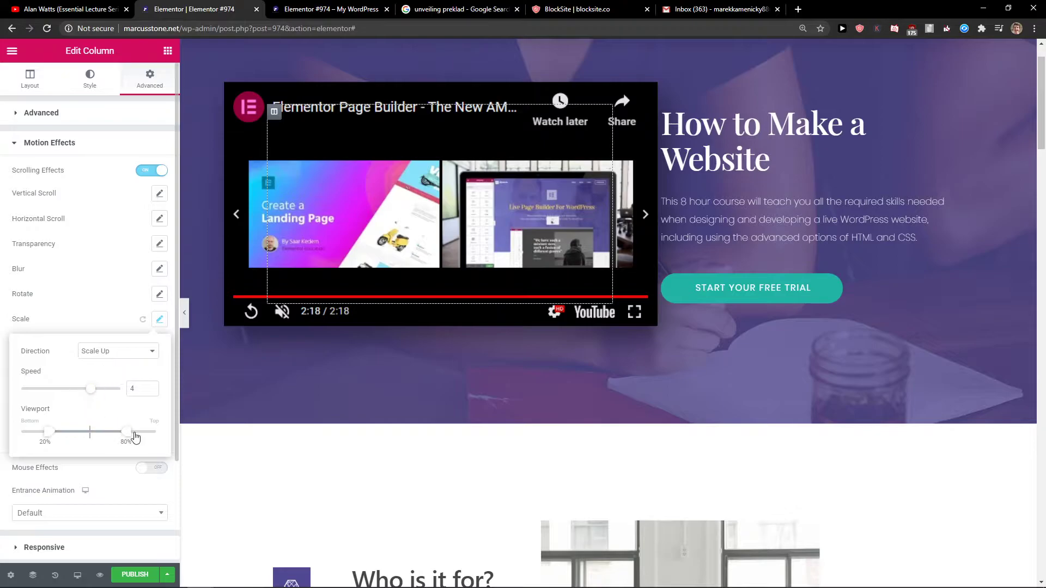
- Narrow the video column's scale viewport range to about 56%–82%
drag(135, 438, 114, 436)
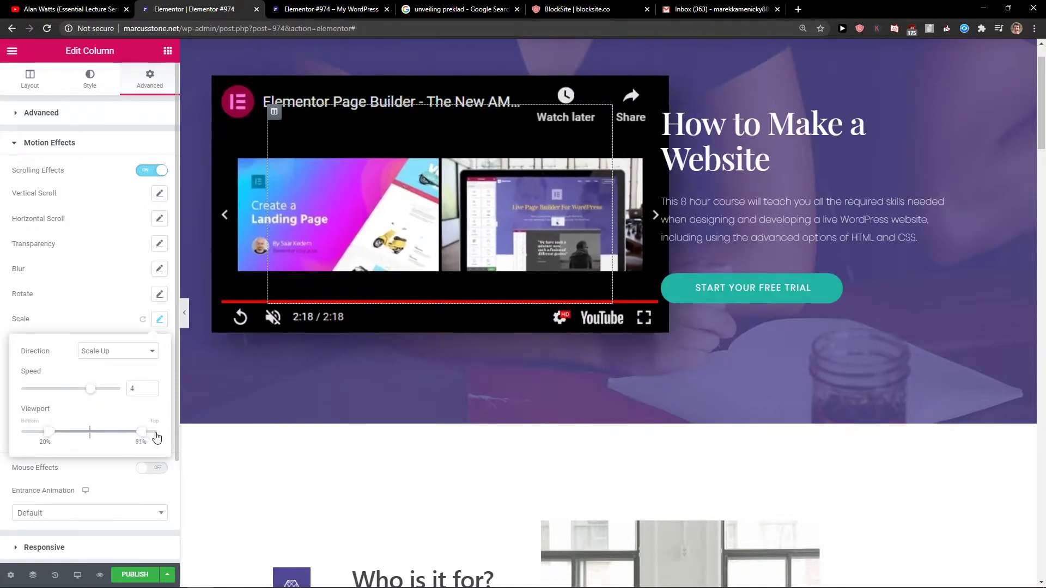
click(173, 433)
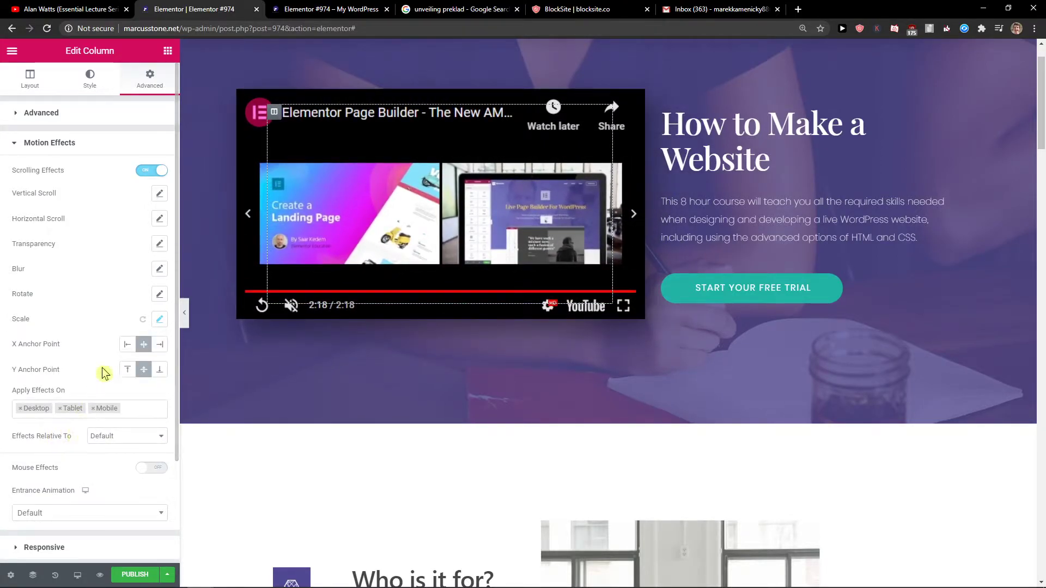
click(148, 317)
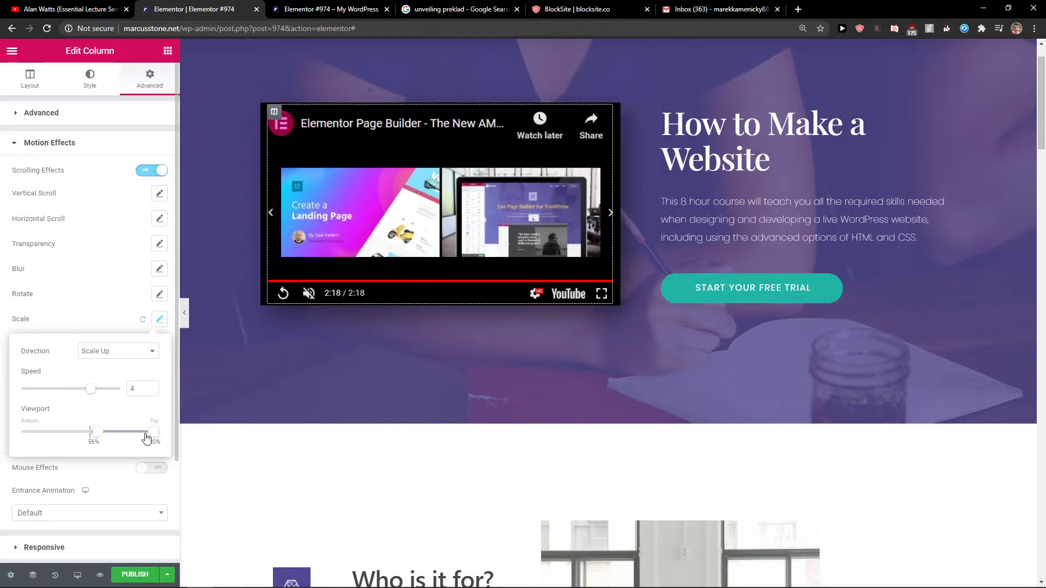
drag(146, 438, 128, 441)
click(112, 278)
scroll(366, 450, down, 12)
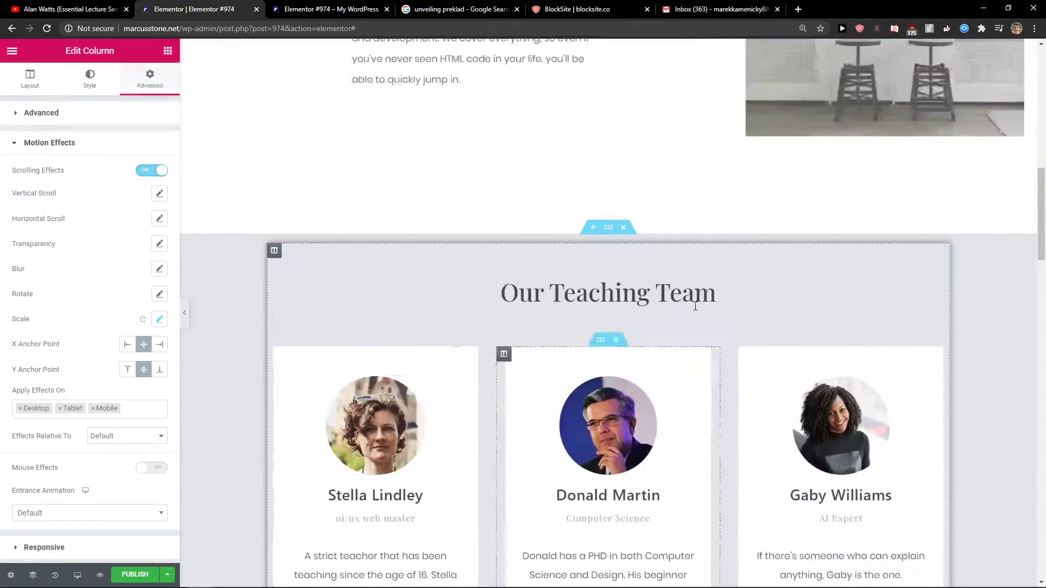
scroll(700, 295, up, 3)
scroll(780, 275, up, 2)
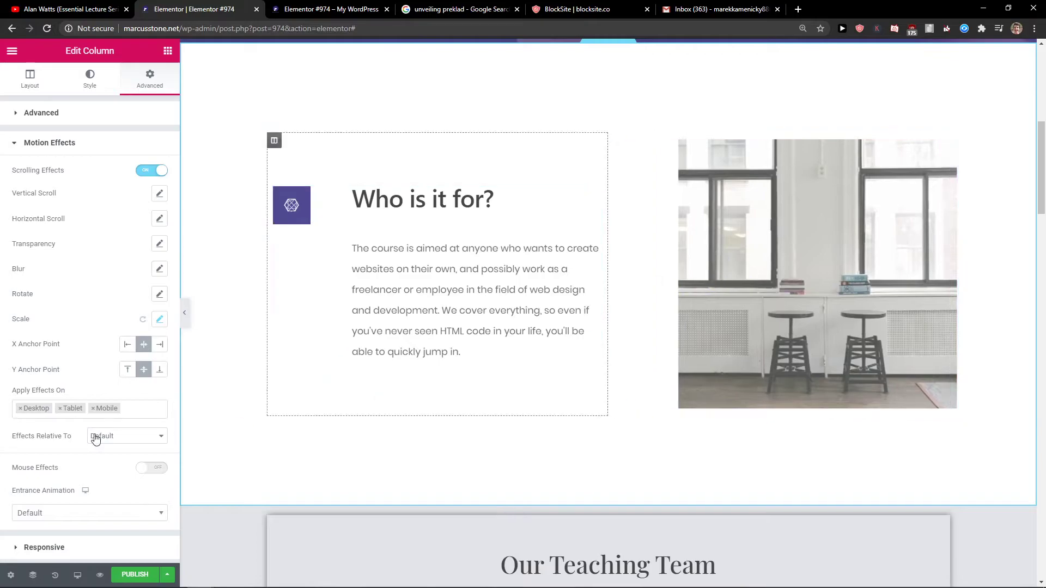
click(158, 320)
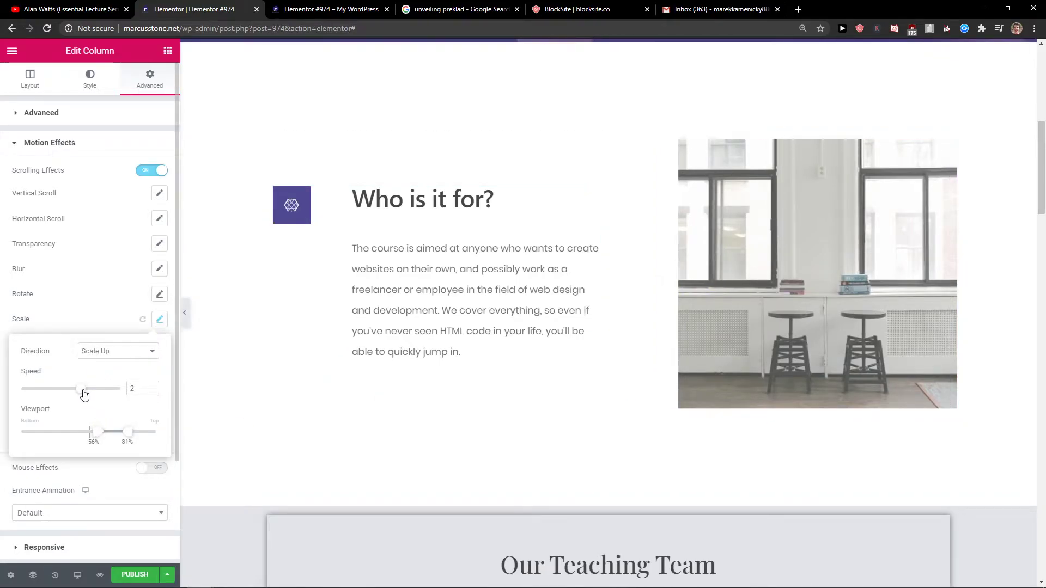
- Lower the classroom photo column's To Right horizontal scroll speed to about 3.2
scroll(866, 350, down, 3)
scroll(866, 350, up, 4)
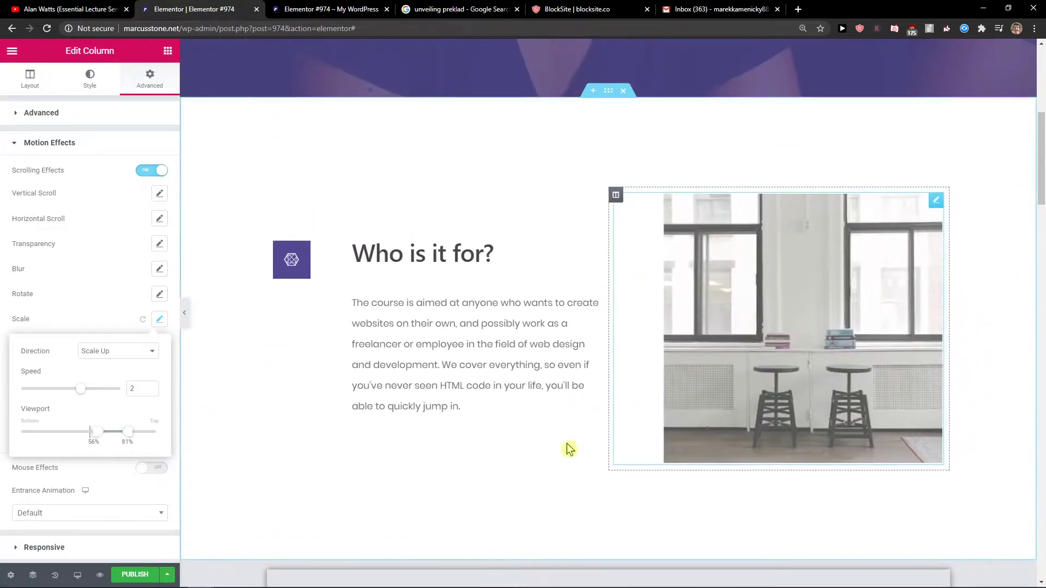
click(881, 362)
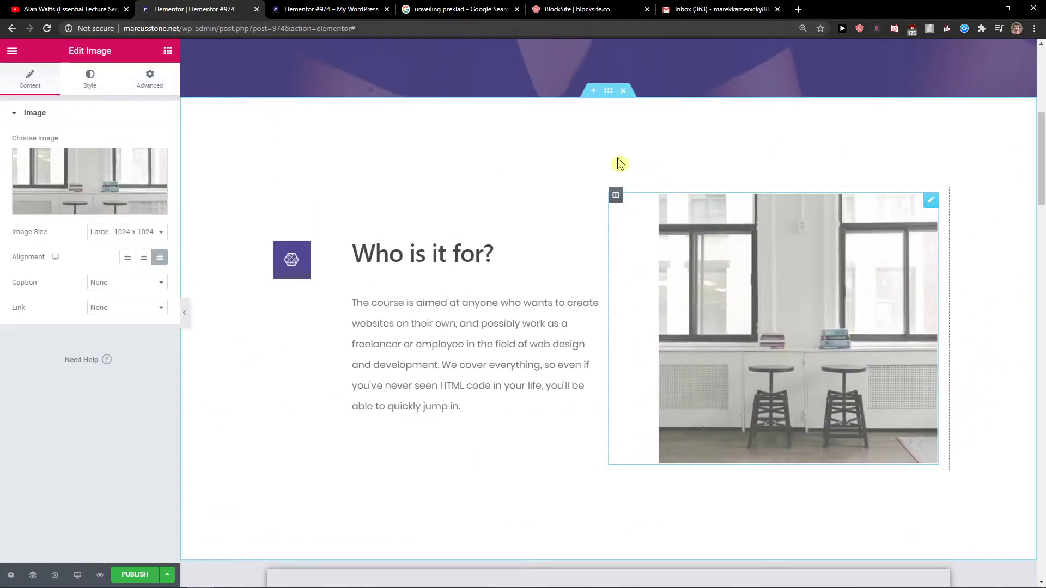
click(617, 196)
click(160, 220)
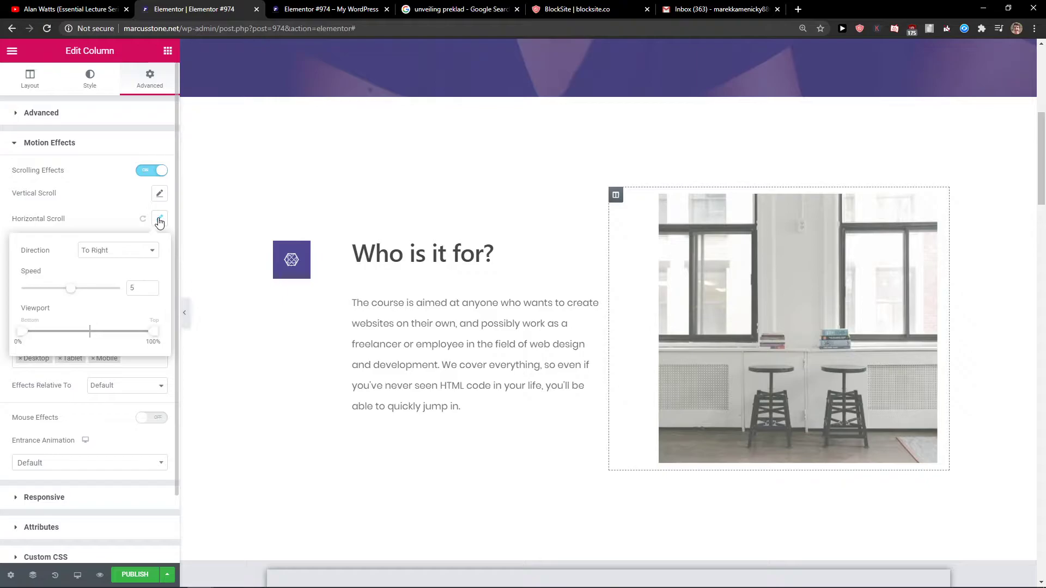
drag(63, 294, 54, 294)
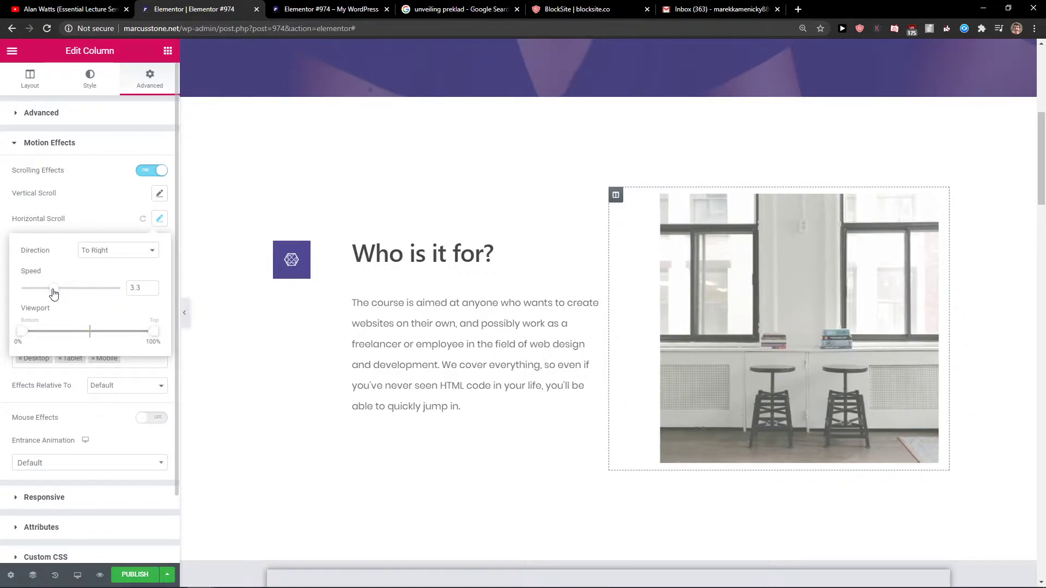
scroll(452, 415, down, 5)
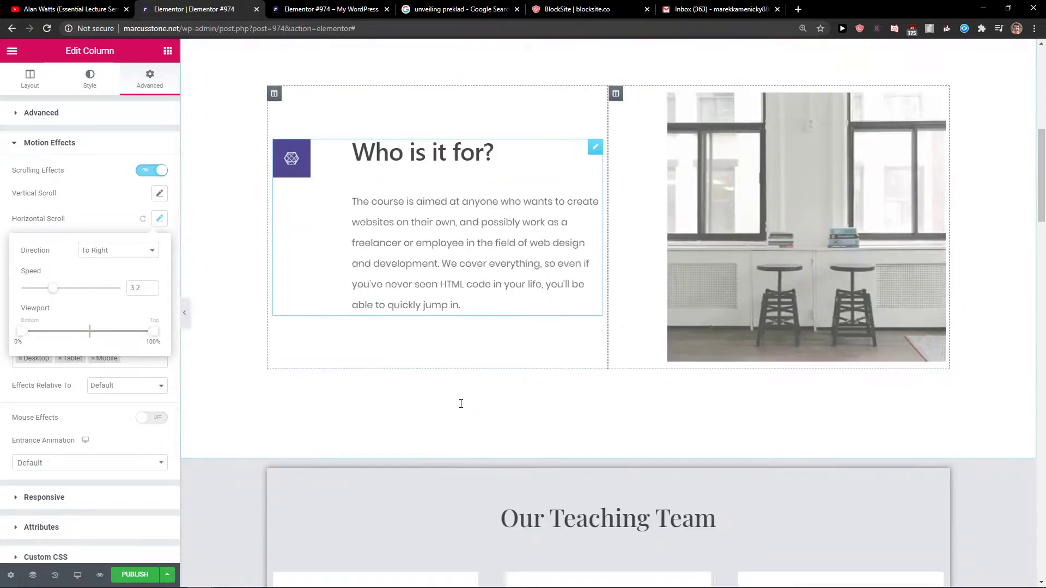
scroll(444, 423, down, 2)
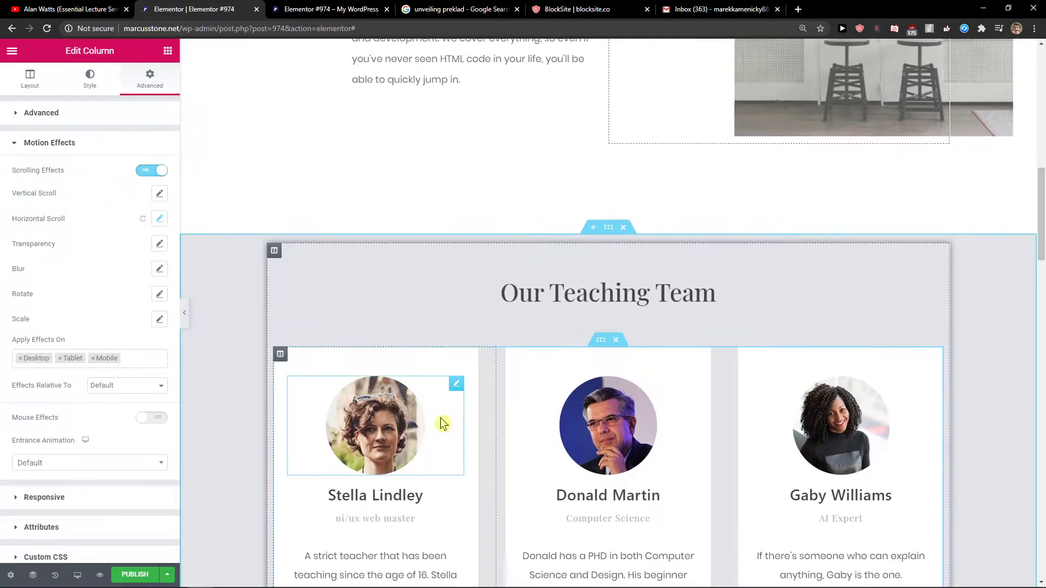
- Enable Scrolling Effects on the Teaching Team inner section
click(601, 287)
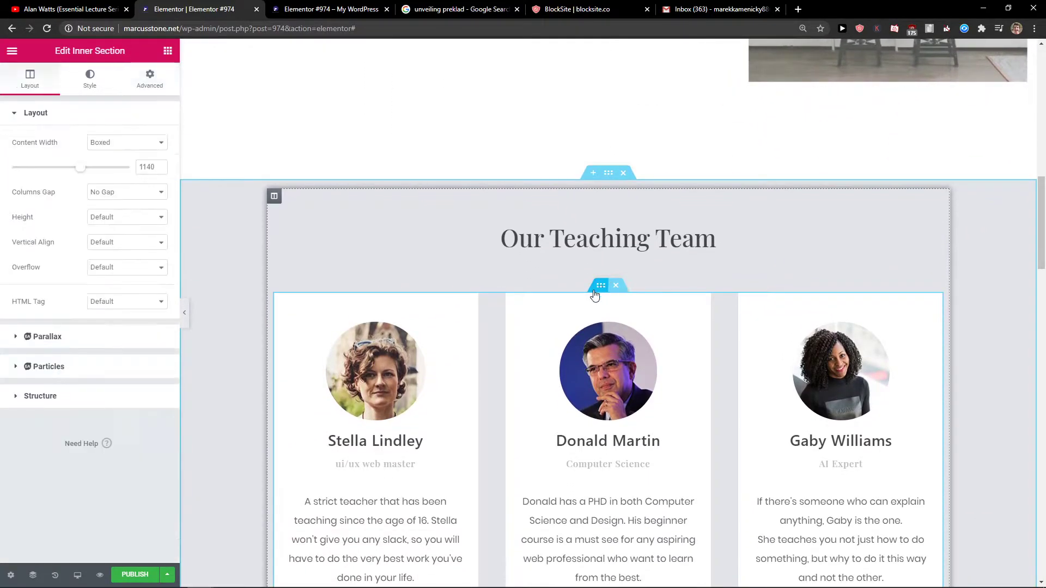
click(148, 93)
click(121, 338)
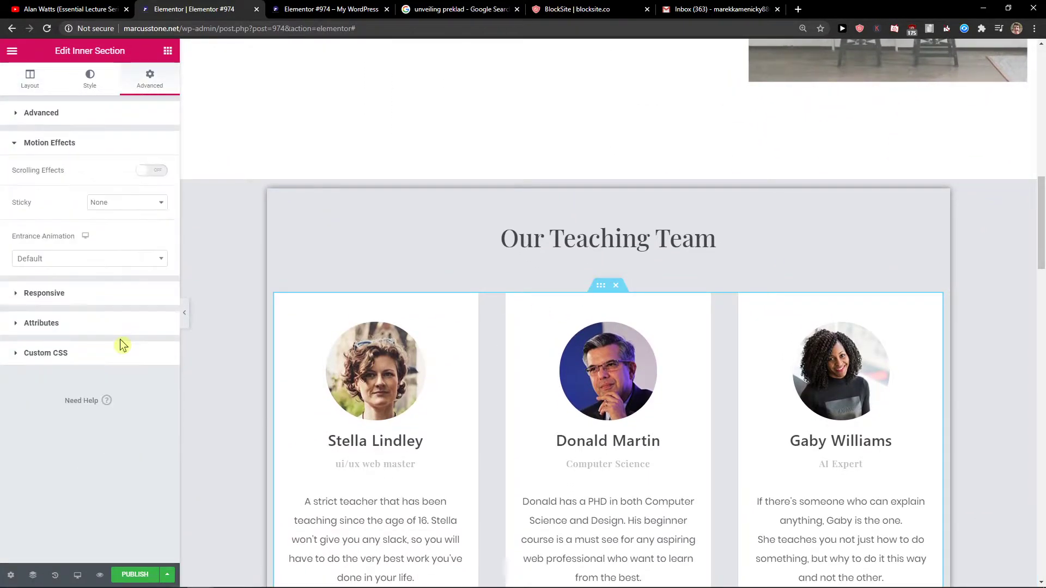
click(155, 171)
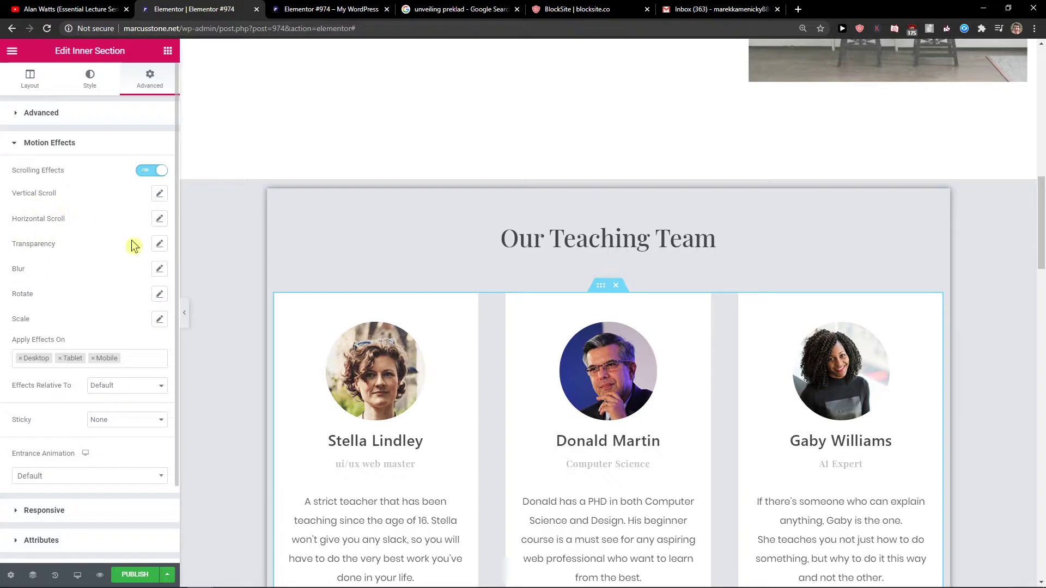
scroll(276, 355, down, 1)
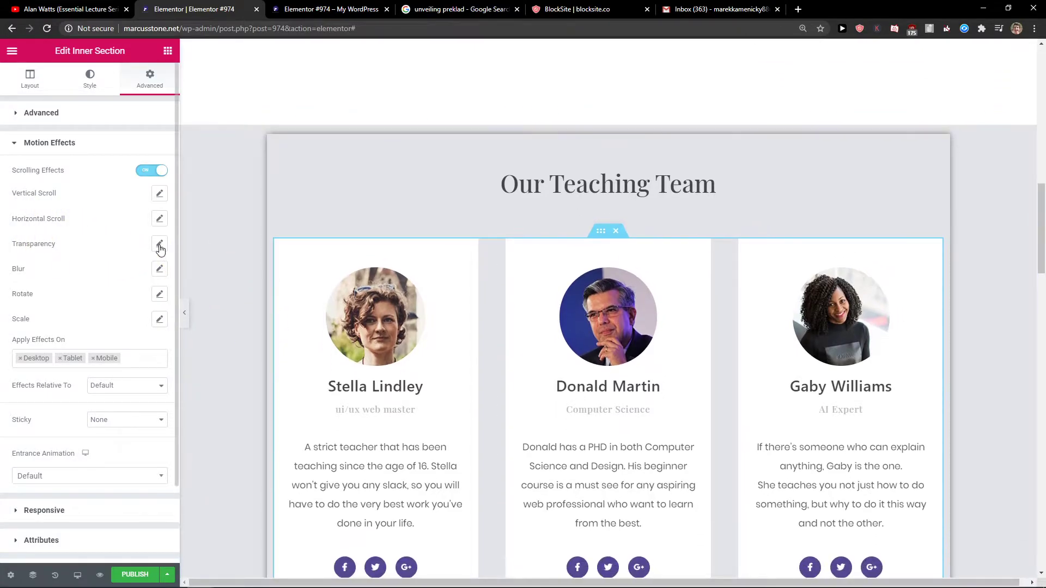
- Give the cards a Transparency effect set to Fade In at level about 7.1
click(159, 243)
scroll(258, 358, down, 1)
scroll(167, 338, down, 1)
scroll(187, 345, up, 3)
click(109, 216)
click(112, 238)
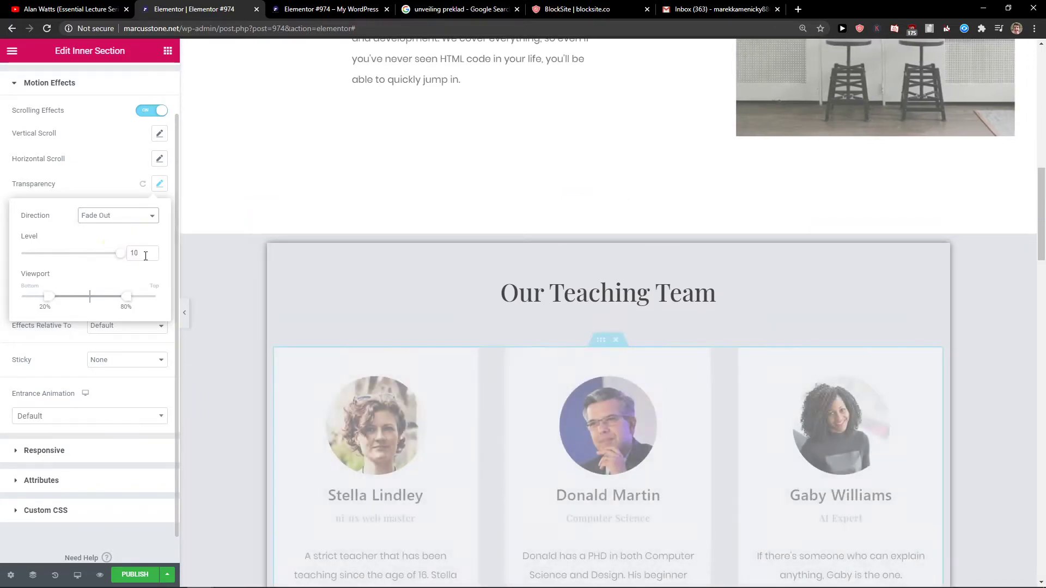
scroll(228, 353, down, 6)
scroll(232, 354, down, 3)
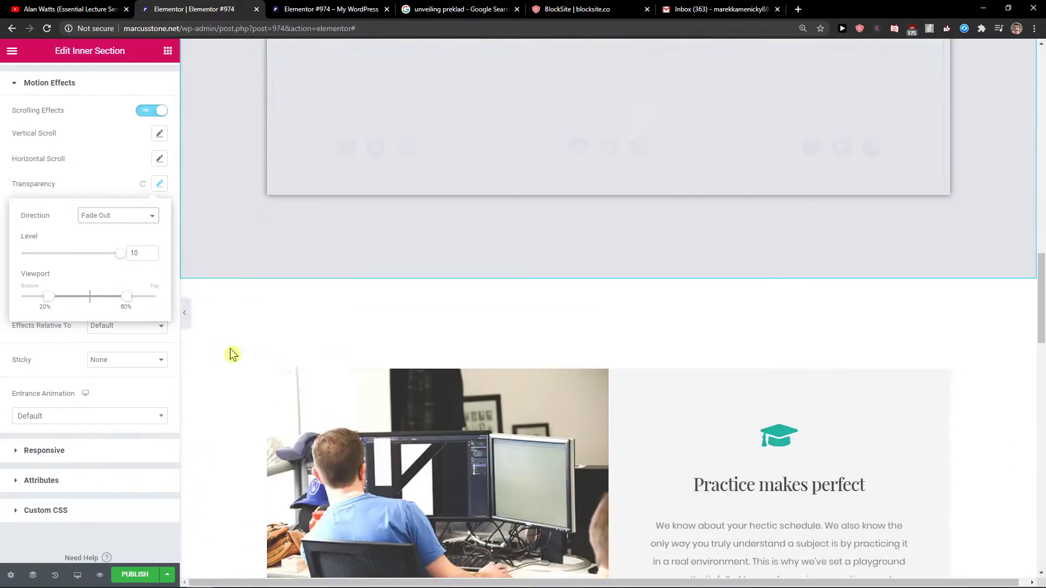
scroll(231, 353, up, 6)
click(111, 216)
drag(122, 260, 86, 258)
scroll(362, 310, up, 10)
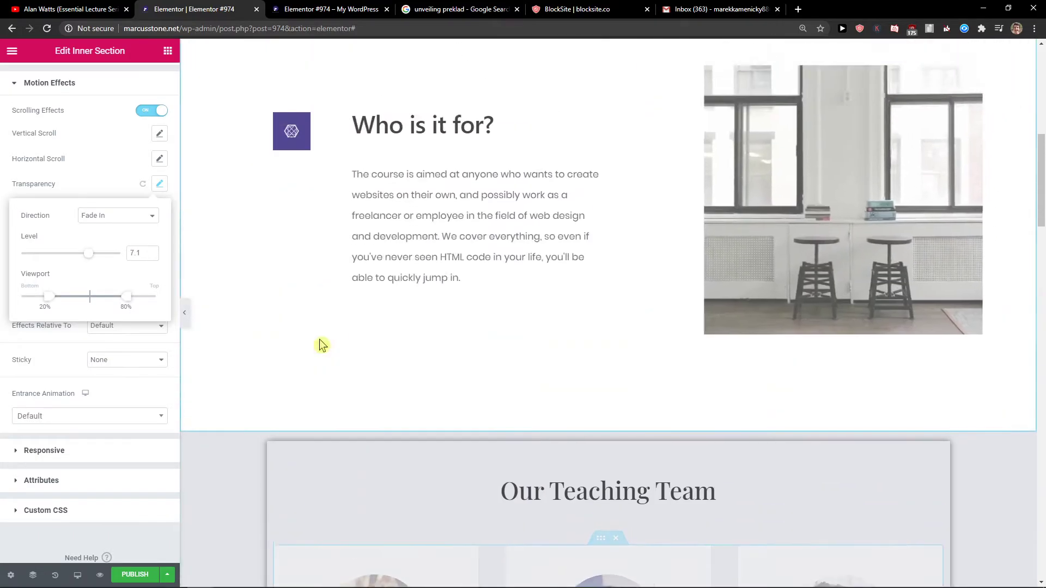
scroll(320, 344, down, 10)
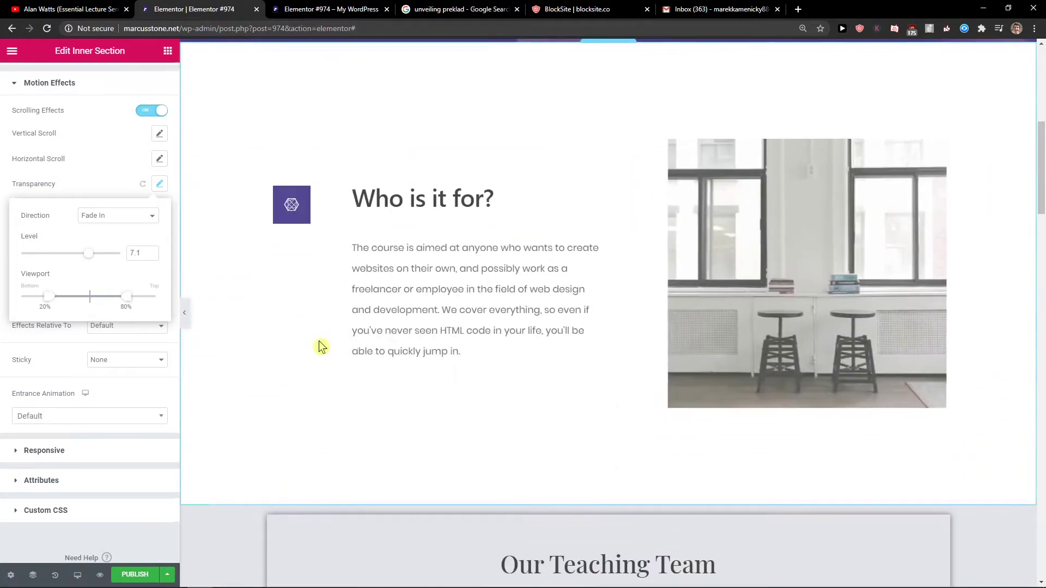
scroll(321, 349, down, 3)
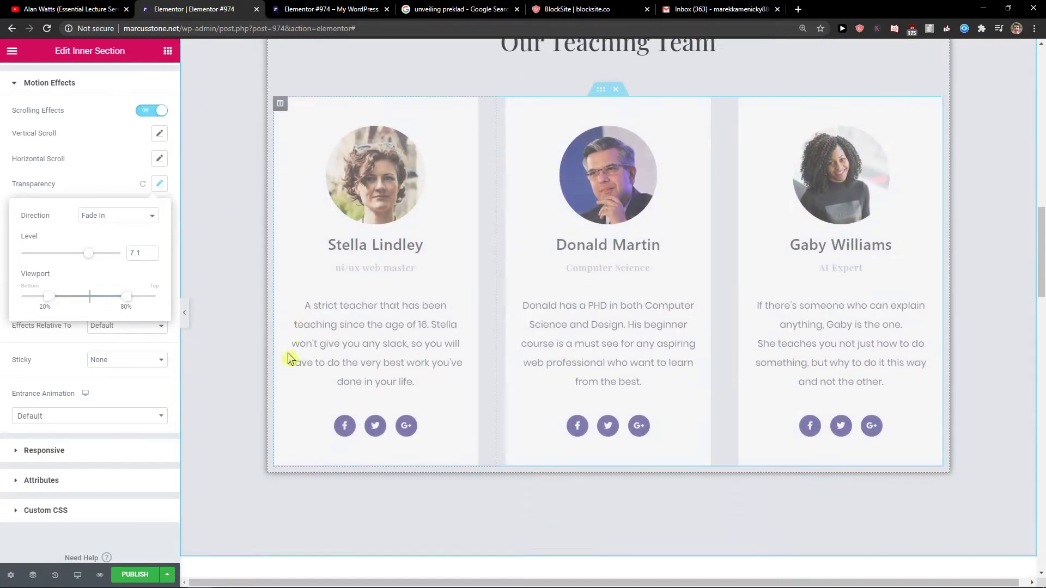
scroll(275, 362, up, 2)
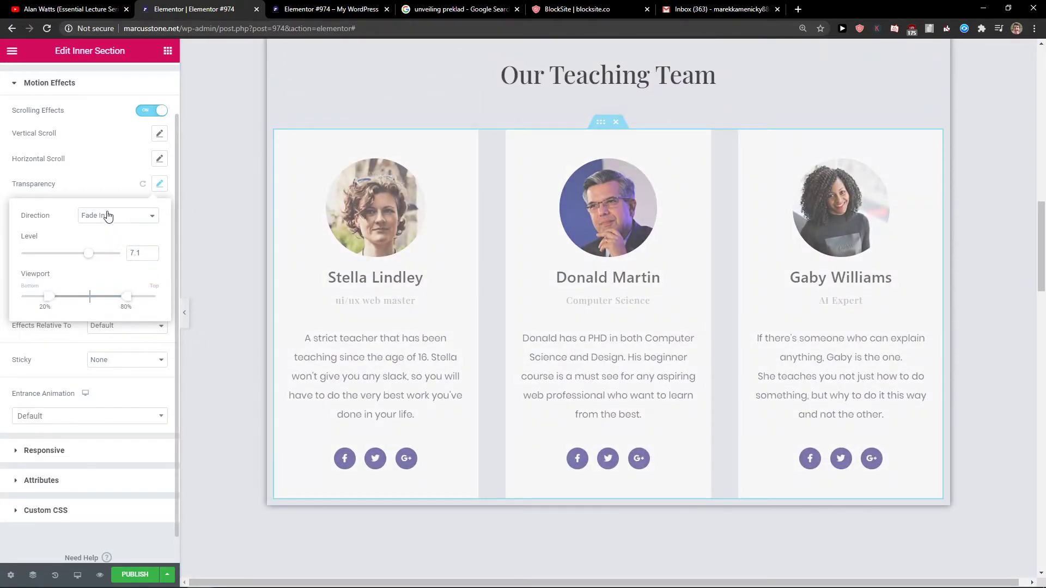
click(105, 215)
click(136, 195)
- Reset the cards' Transparency effect and set Blur to Fade In at level 5
click(142, 189)
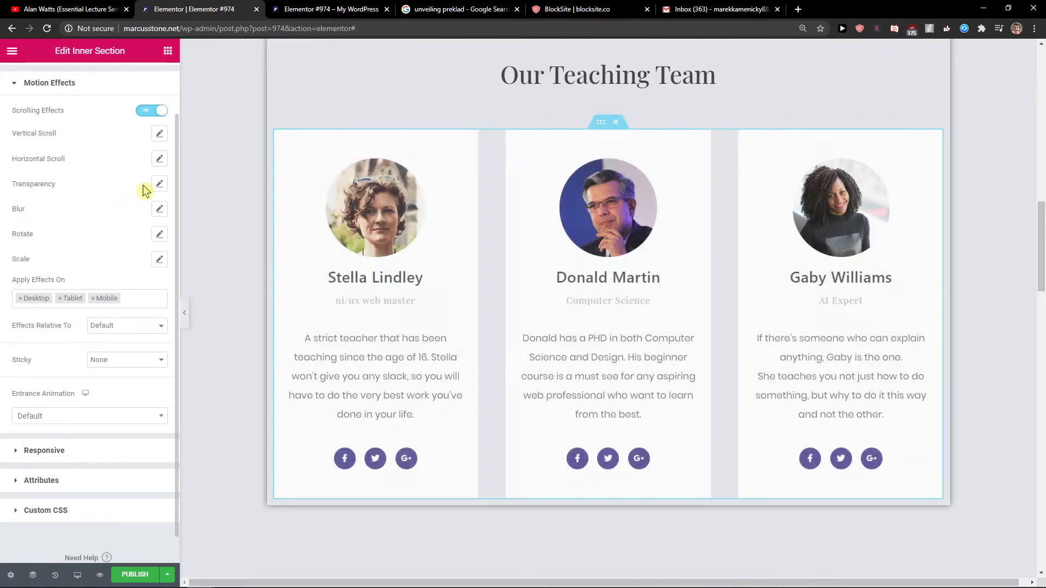
click(159, 209)
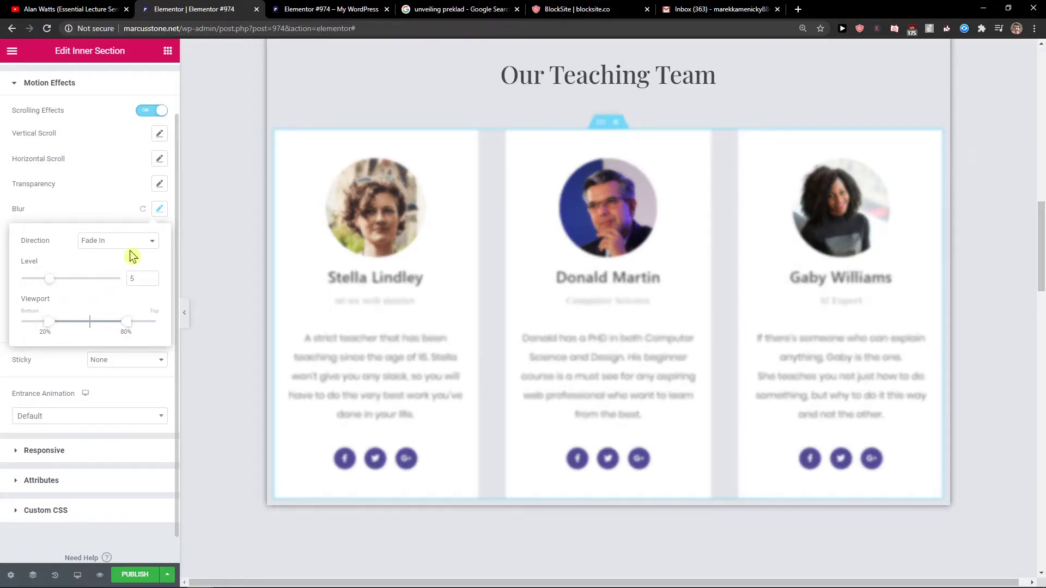
scroll(245, 327, up, 8)
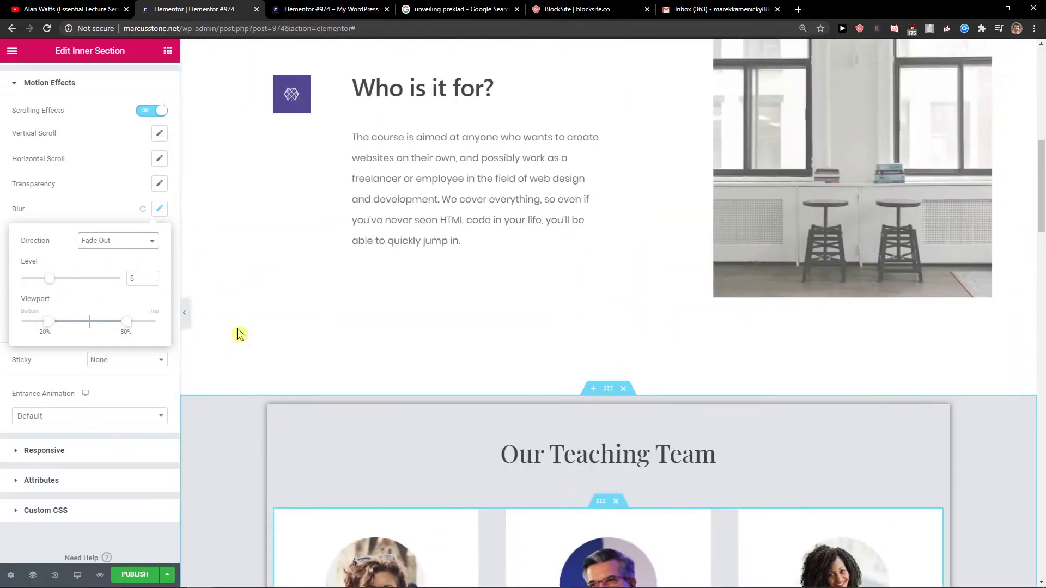
scroll(236, 334, down, 4)
scroll(236, 336, down, 9)
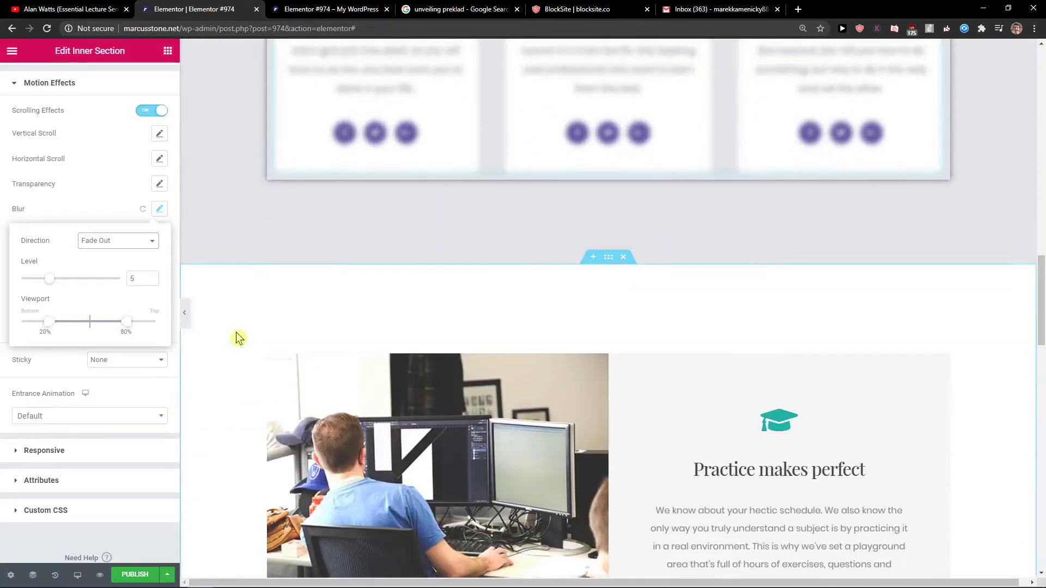
scroll(236, 336, up, 9)
click(118, 240)
click(103, 251)
scroll(276, 367, down, 5)
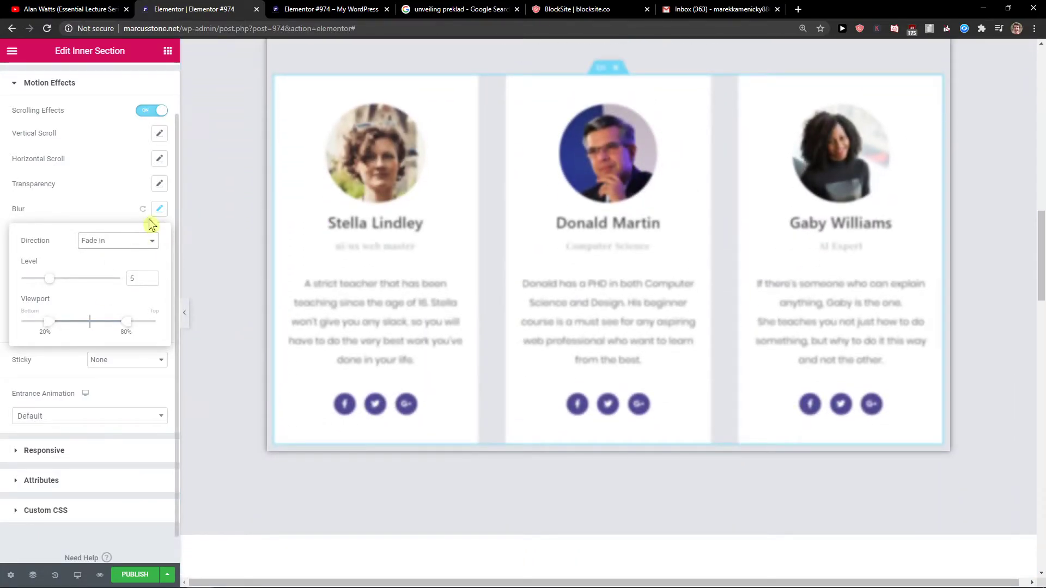
- Try a Rotate To Right scrolling effect on the cards, then reset it
click(141, 220)
click(158, 236)
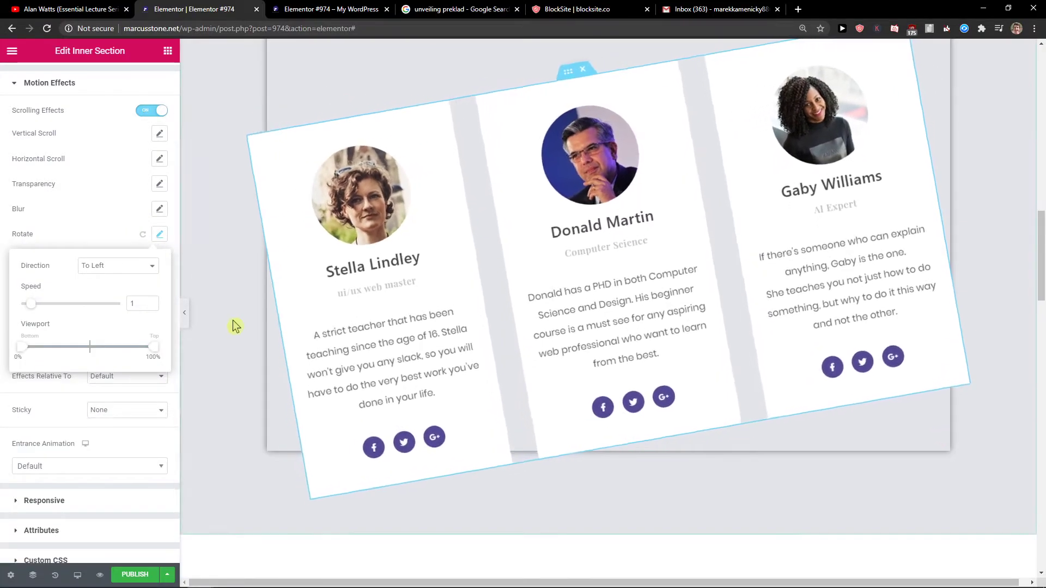
scroll(235, 325, up, 5)
scroll(234, 325, up, 4)
scroll(235, 327, down, 12)
scroll(235, 328, down, 2)
scroll(235, 327, up, 8)
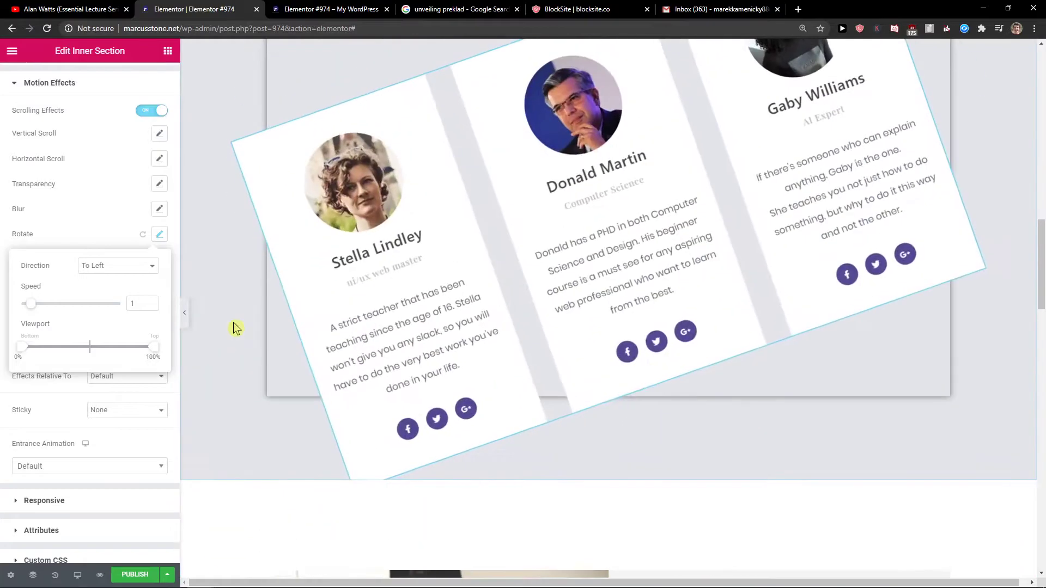
scroll(234, 329, down, 2)
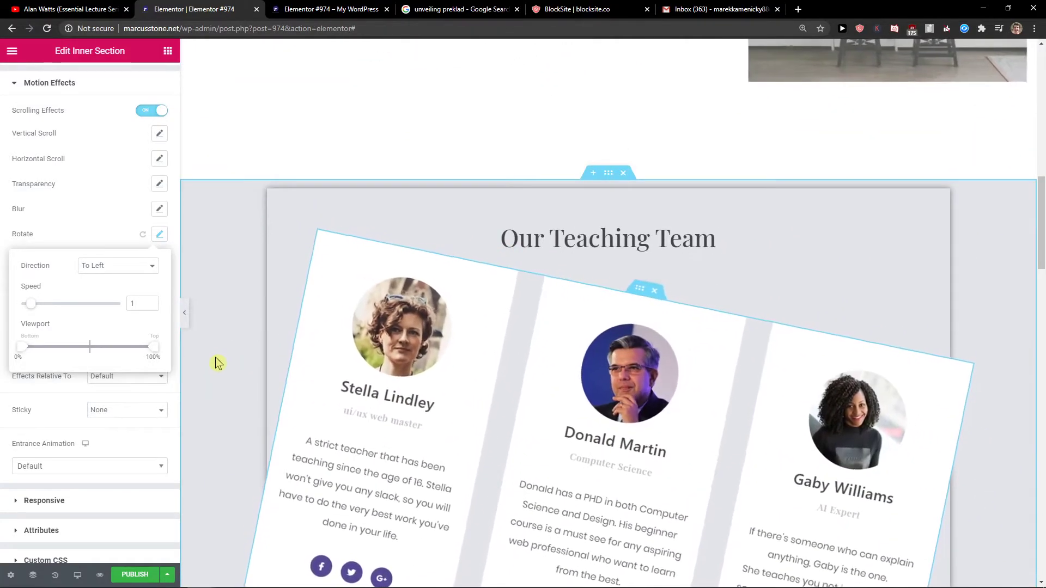
scroll(239, 353, down, 5)
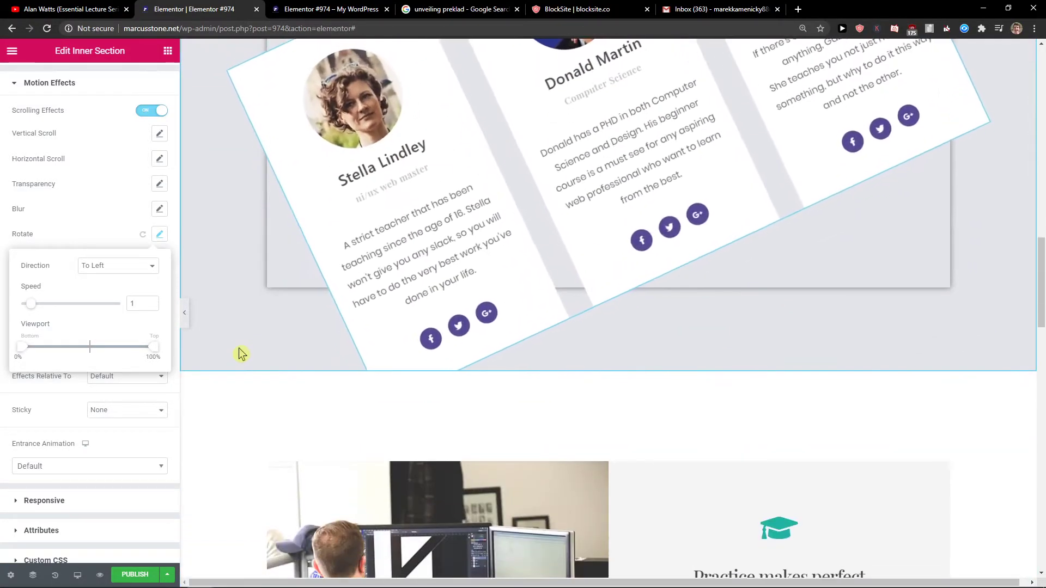
scroll(241, 352, down, 5)
scroll(234, 343, up, 10)
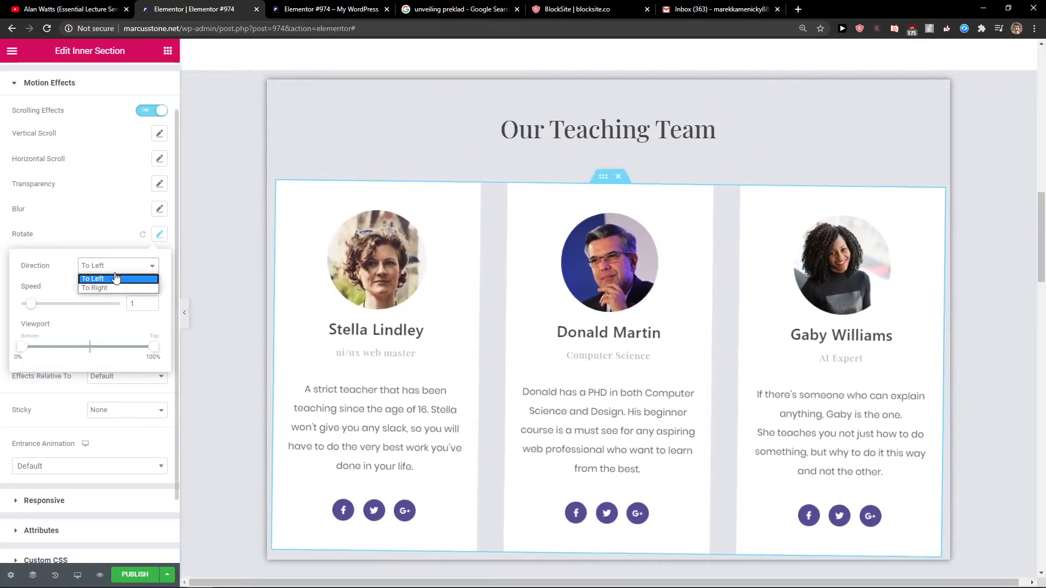
click(94, 287)
scroll(249, 310, down, 5)
scroll(245, 313, up, 3)
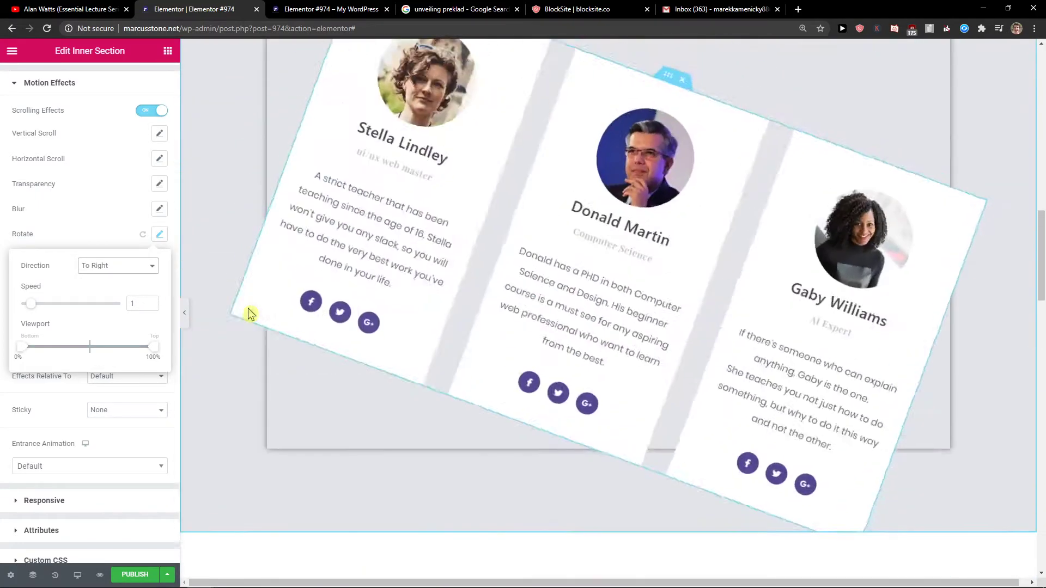
click(143, 235)
- Enable Scale Up on the cards and adjust its viewport range sliders
click(158, 260)
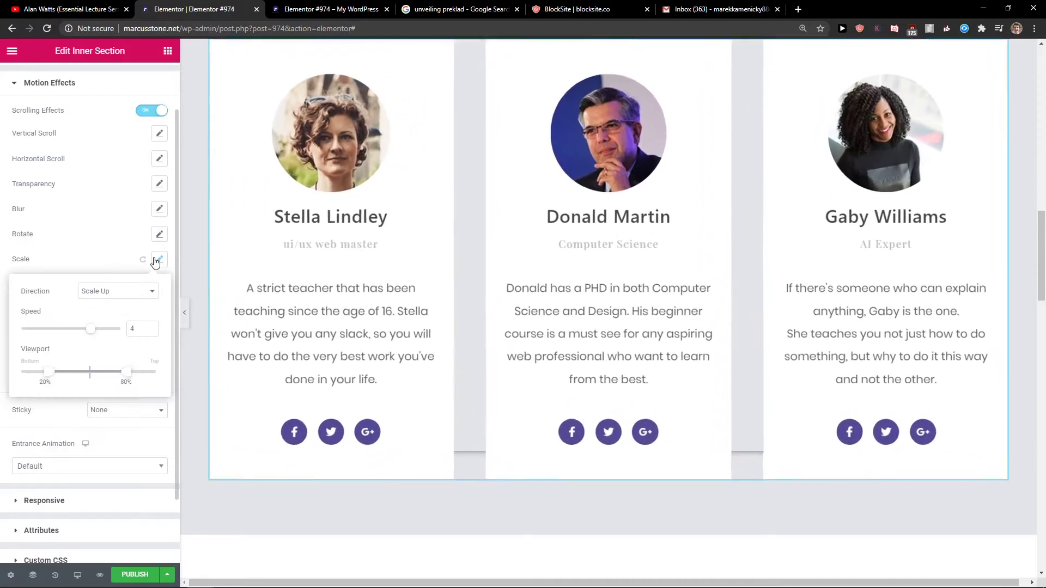
click(158, 260)
click(158, 259)
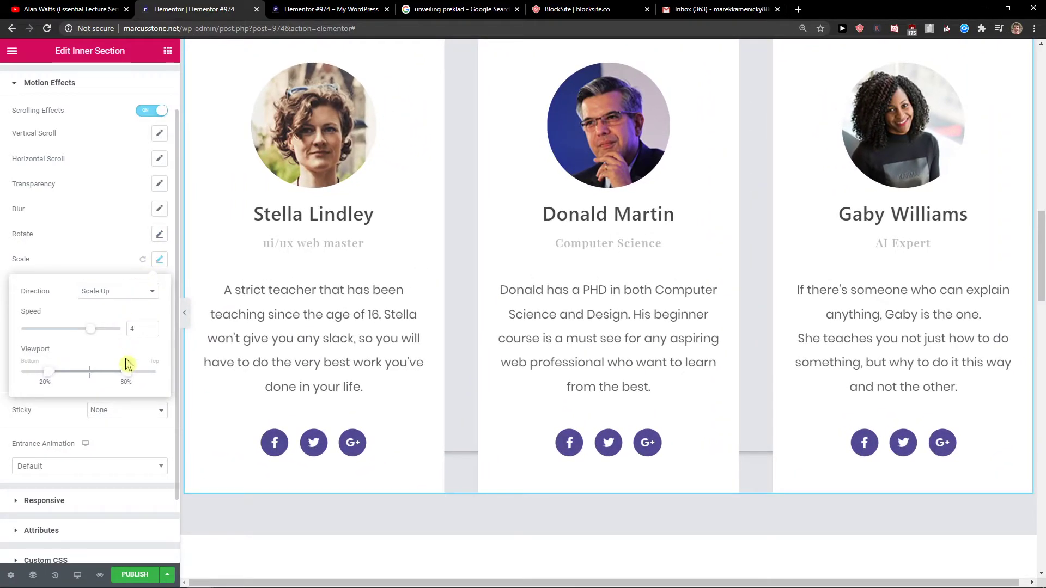
drag(127, 375, 11, 375)
click(143, 263)
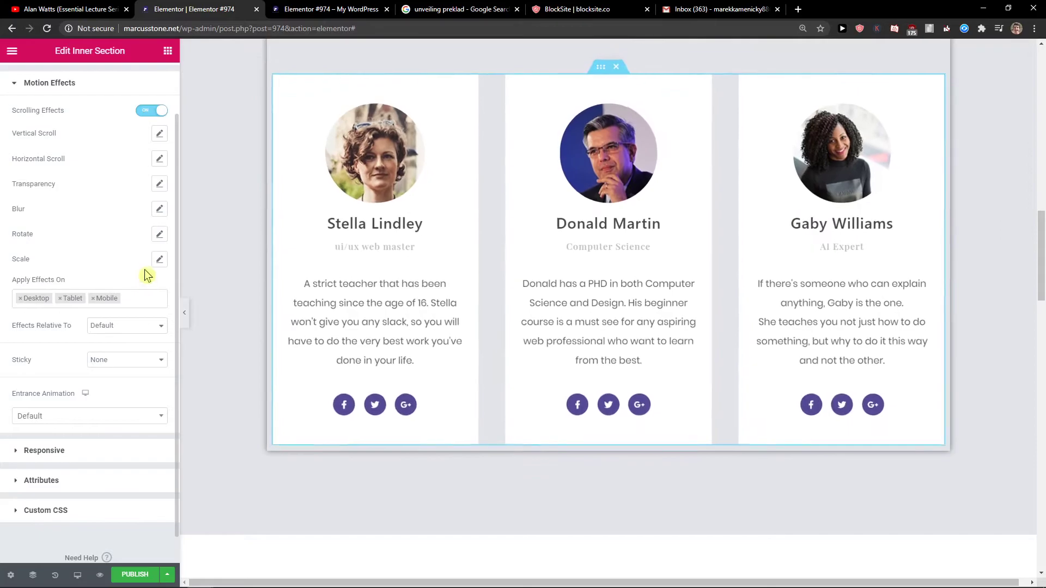
click(159, 259)
click(58, 381)
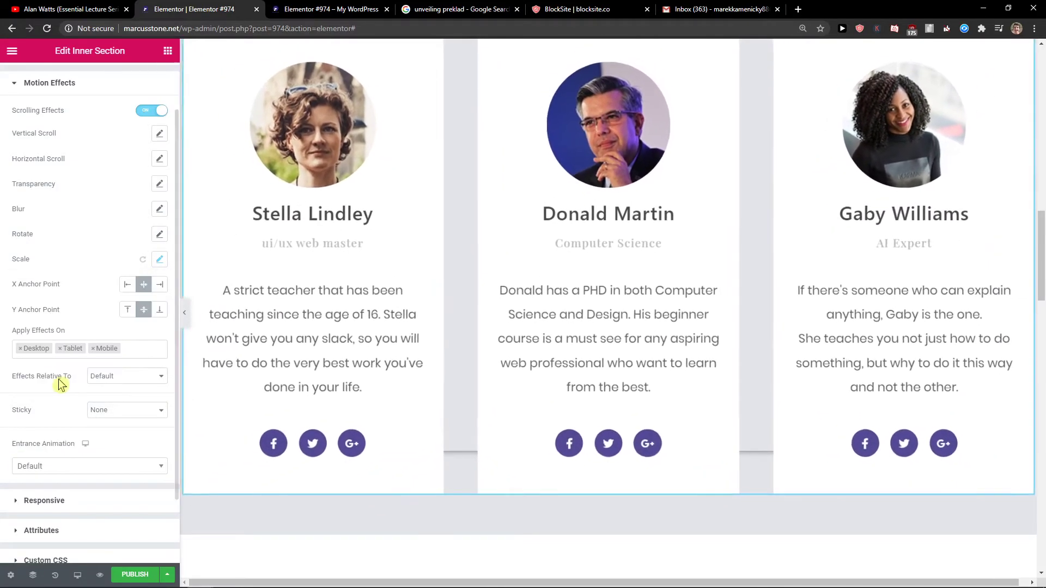
click(159, 259)
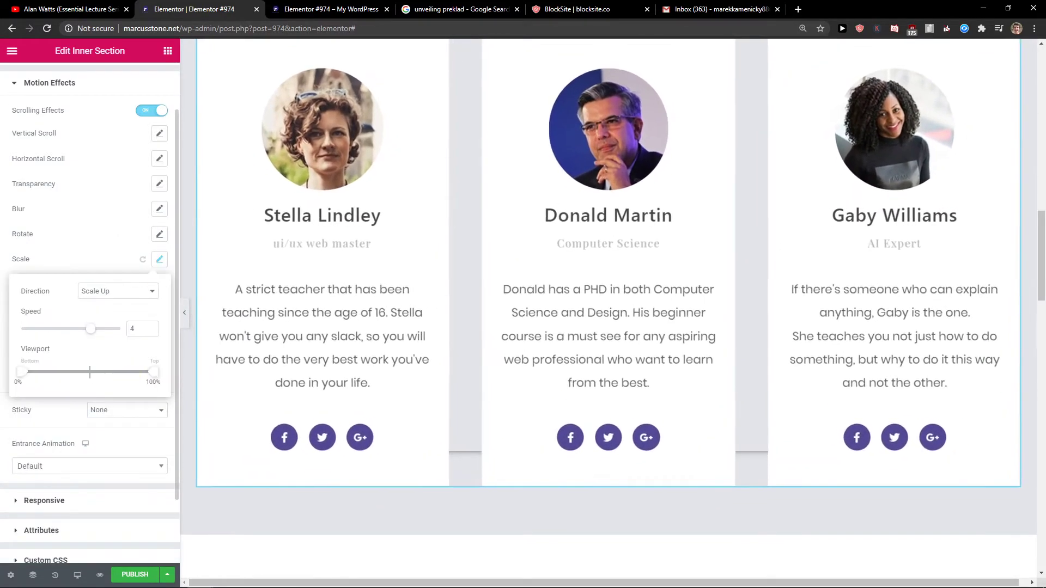
drag(46, 379, 106, 377)
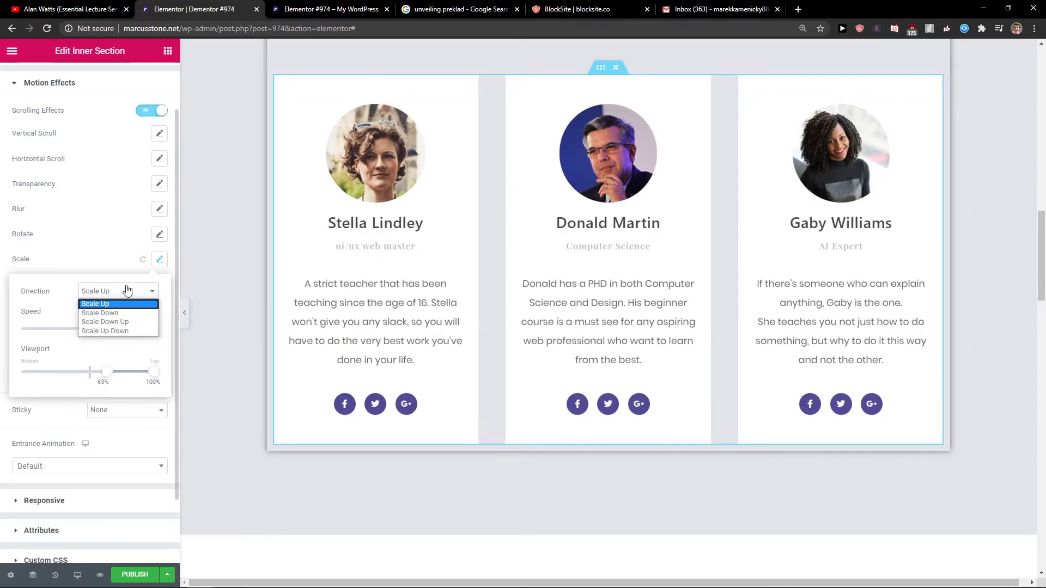
- Try Scale Down, then set the scale direction back to Scale Up
click(112, 314)
click(114, 295)
click(116, 304)
click(120, 293)
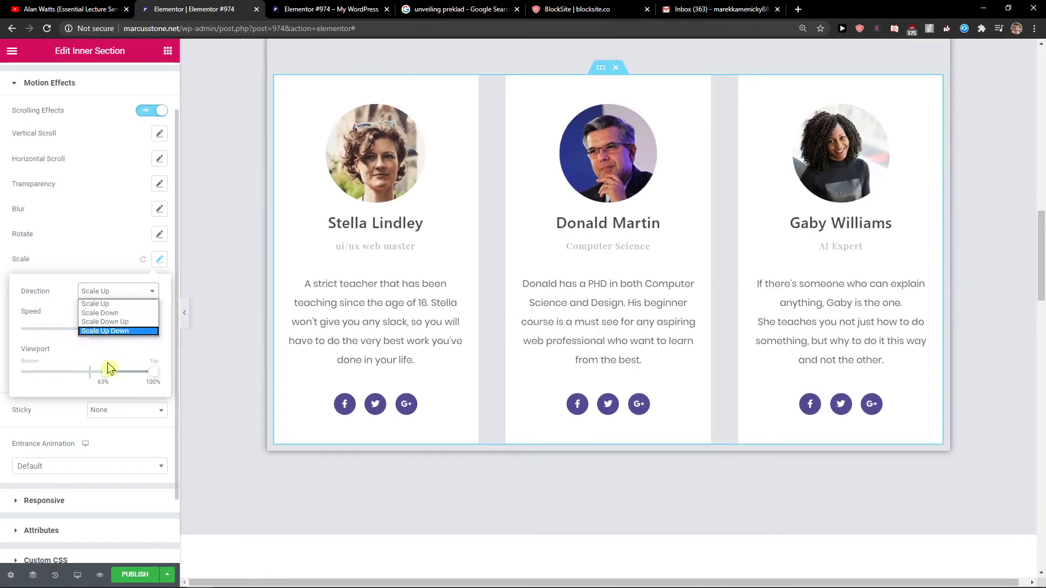
click(98, 274)
click(114, 485)
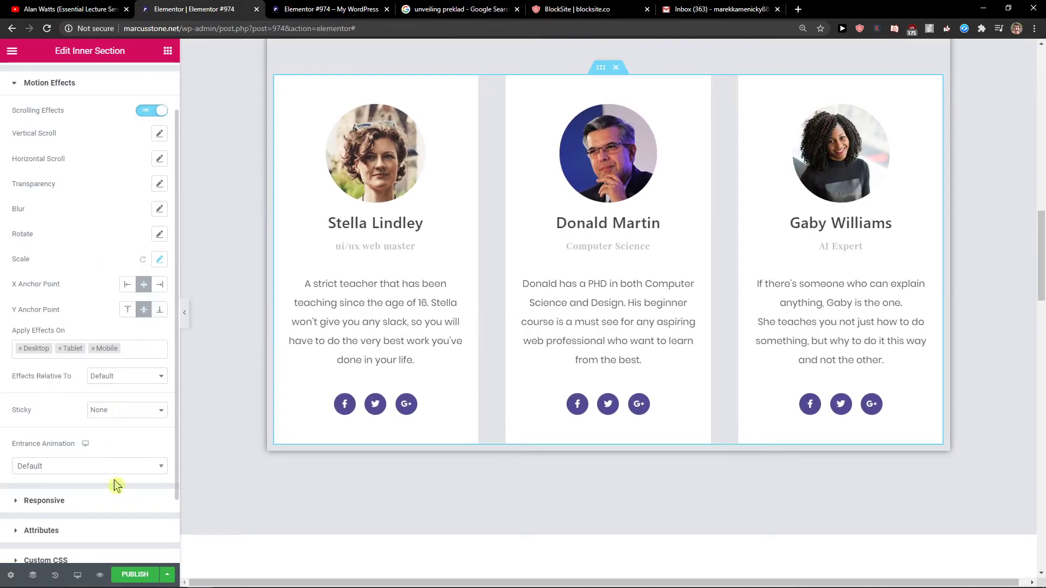
- Preview the page, scroll to the scaling Teaching Team cards, and return to the editor
click(108, 573)
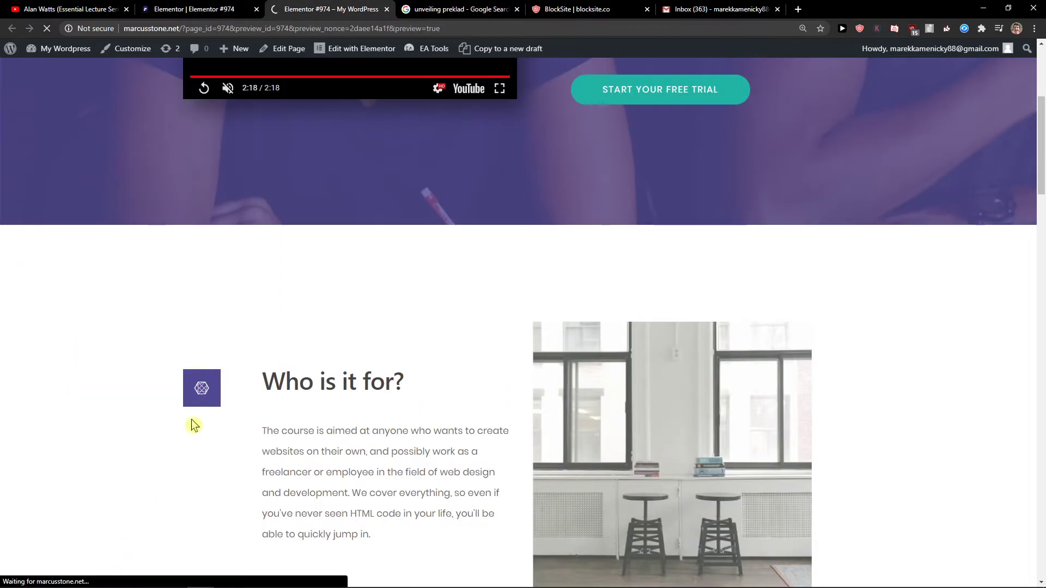
scroll(202, 395, down, 6)
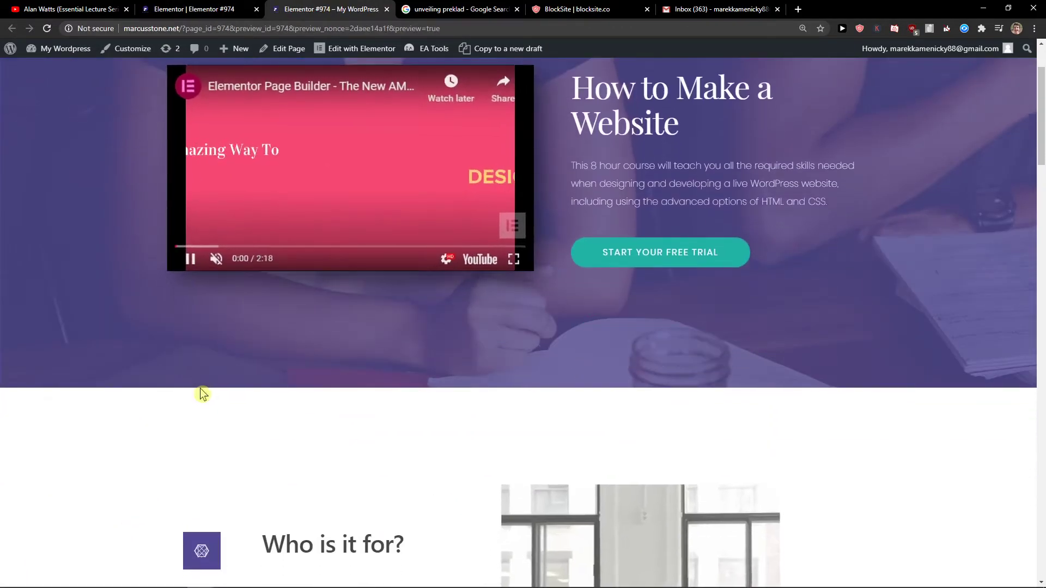
scroll(201, 393, up, 4)
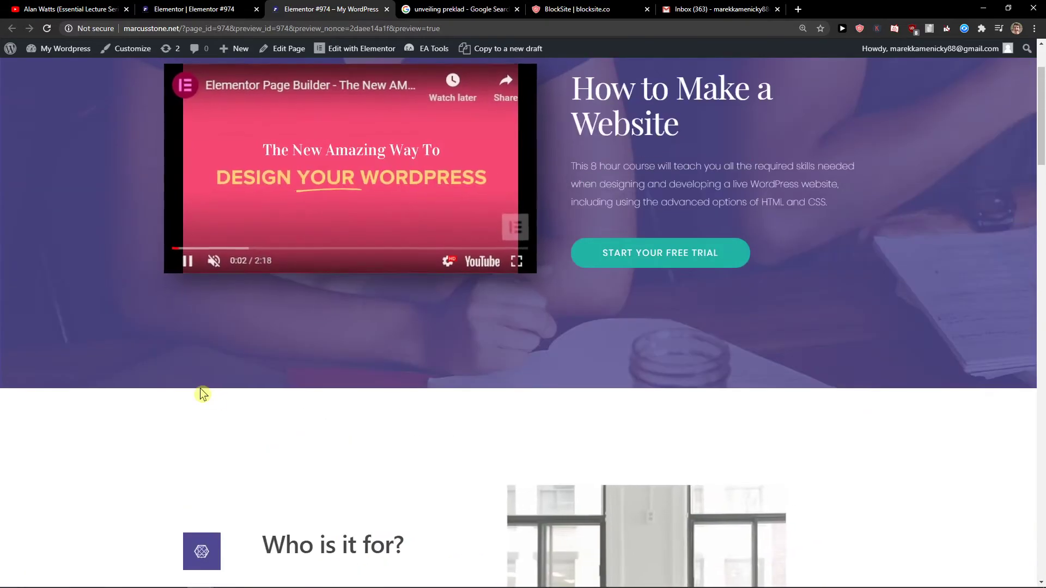
scroll(202, 393, down, 11)
scroll(201, 394, down, 5)
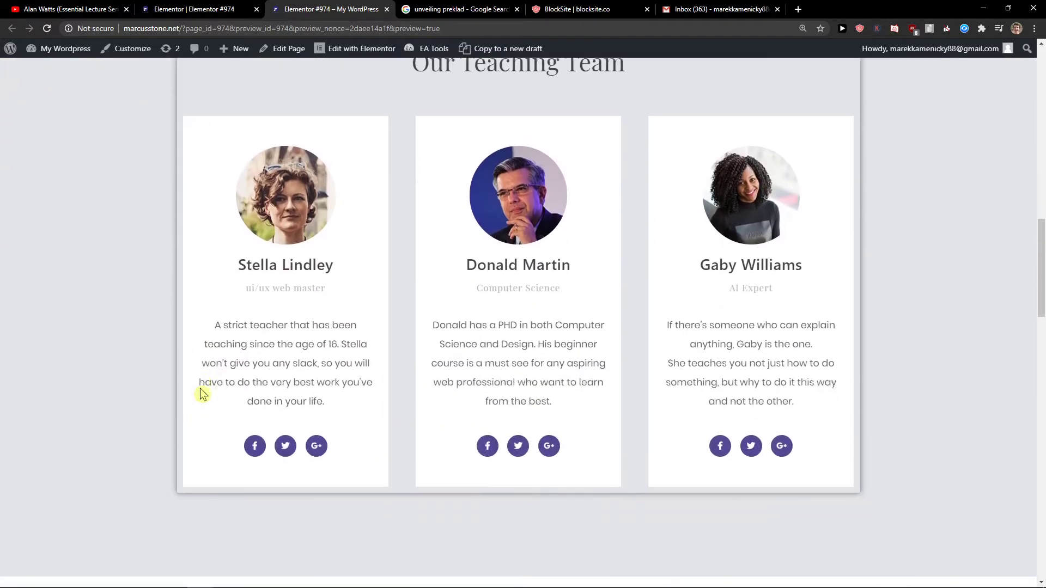
click(187, 6)
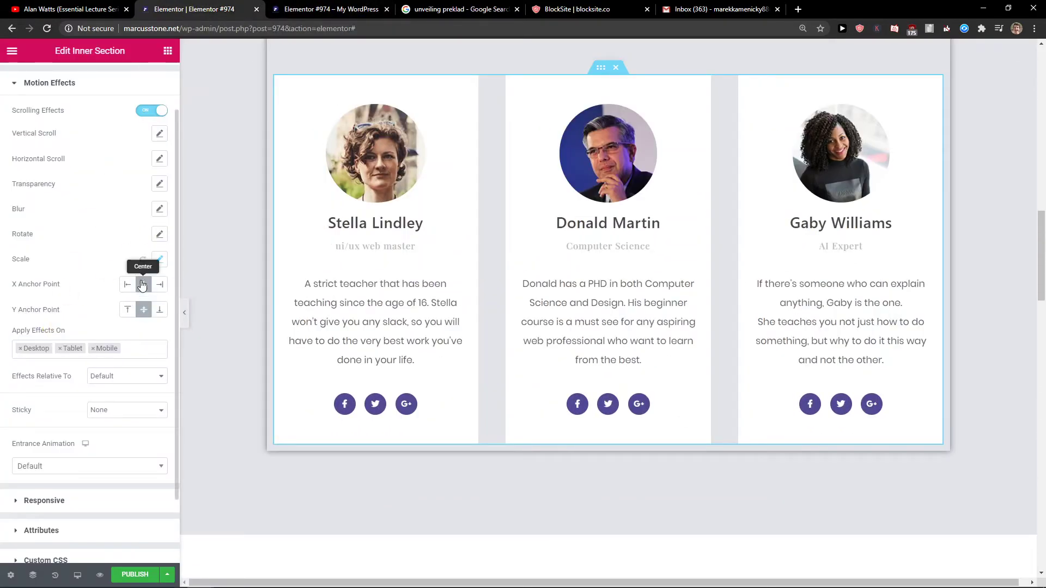
- Check the cards in the live preview once more, then return to the Elementor editor
scroll(287, 229, up, 1)
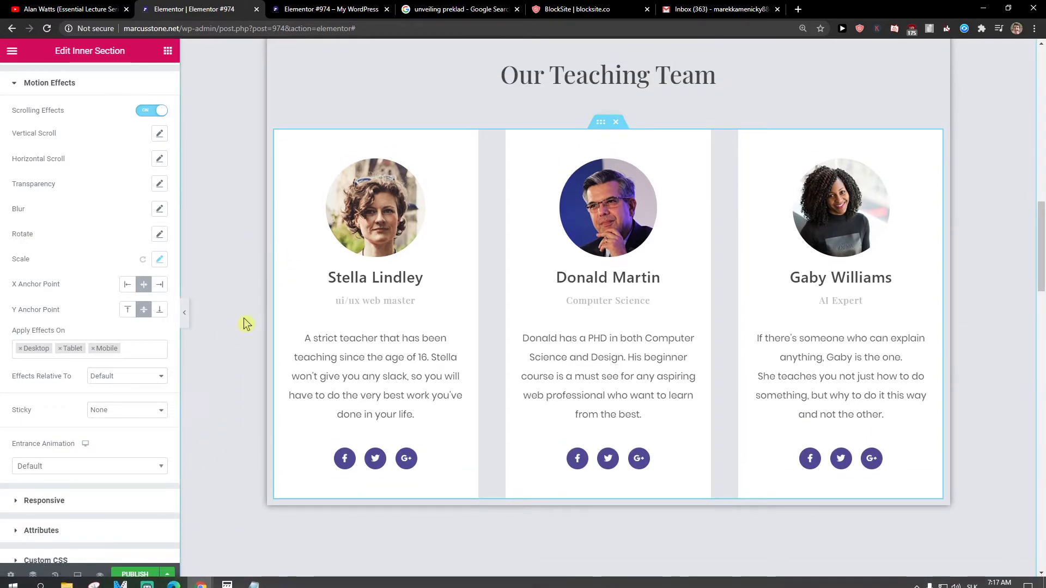
scroll(463, 217, down, 2)
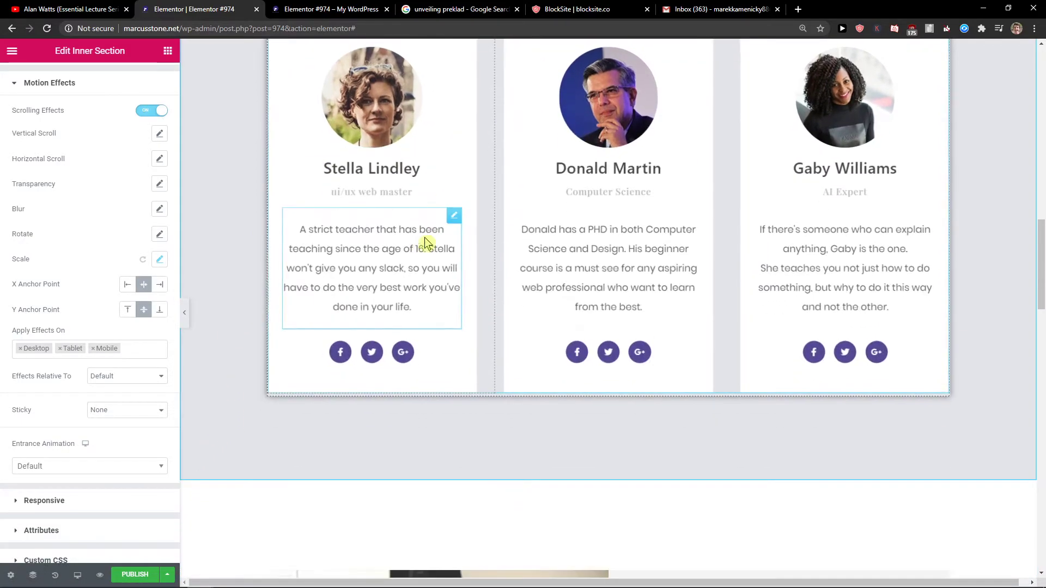
scroll(422, 240, up, 4)
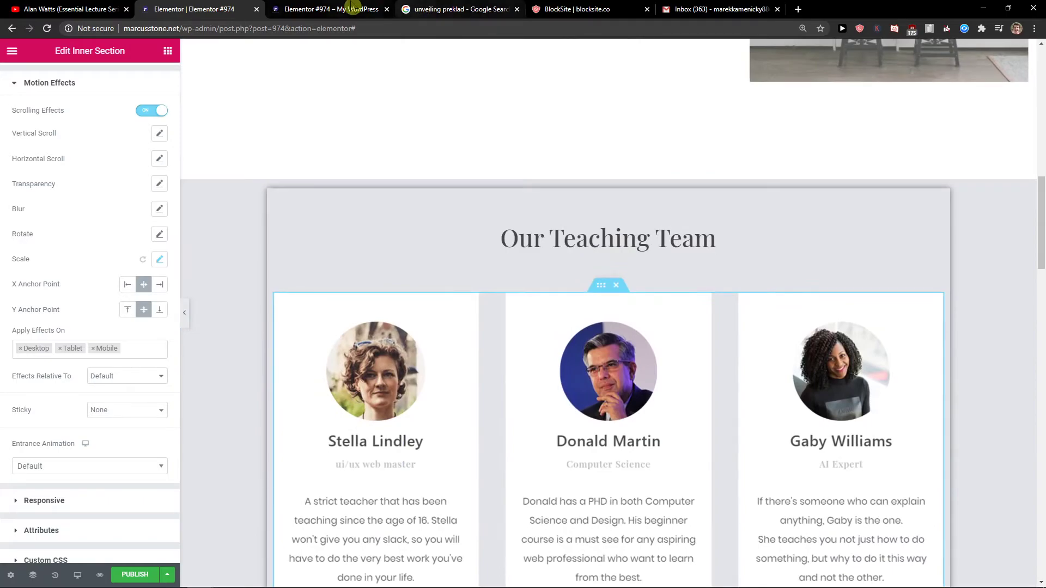
click(352, 10)
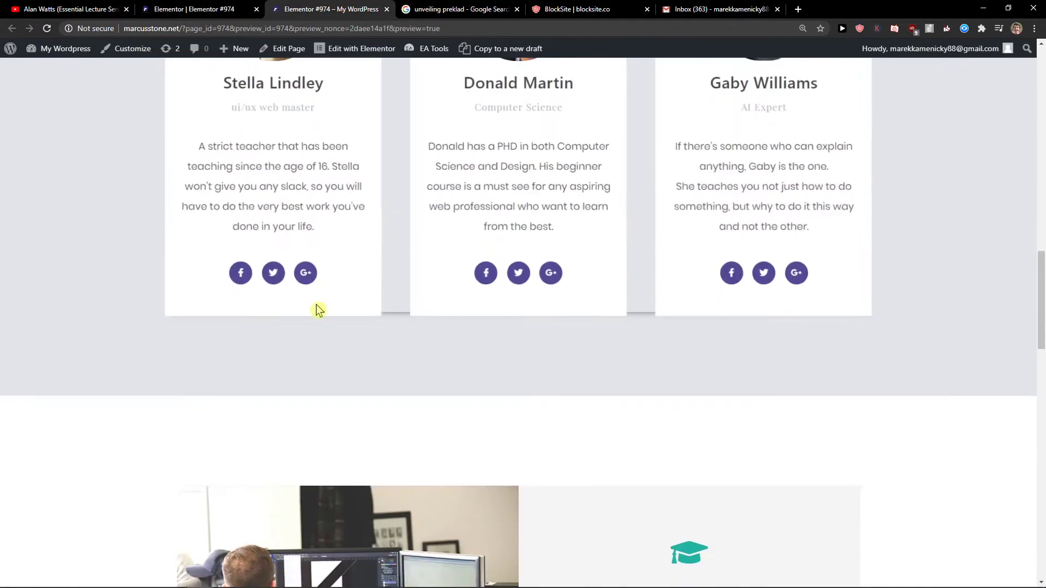
scroll(175, 409, down, 2)
scroll(171, 411, up, 4)
scroll(171, 408, up, 3)
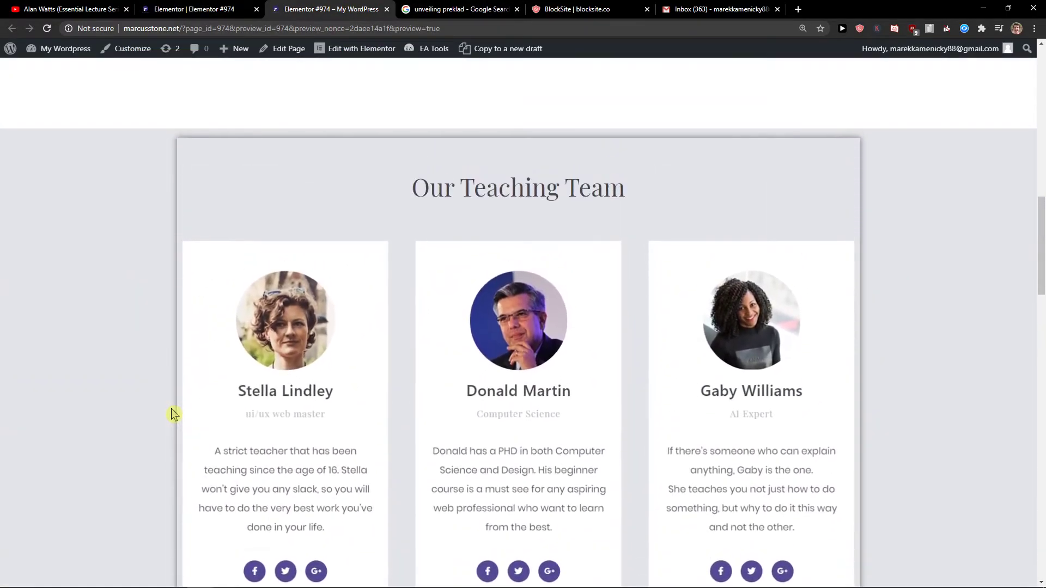
scroll(171, 408, down, 6)
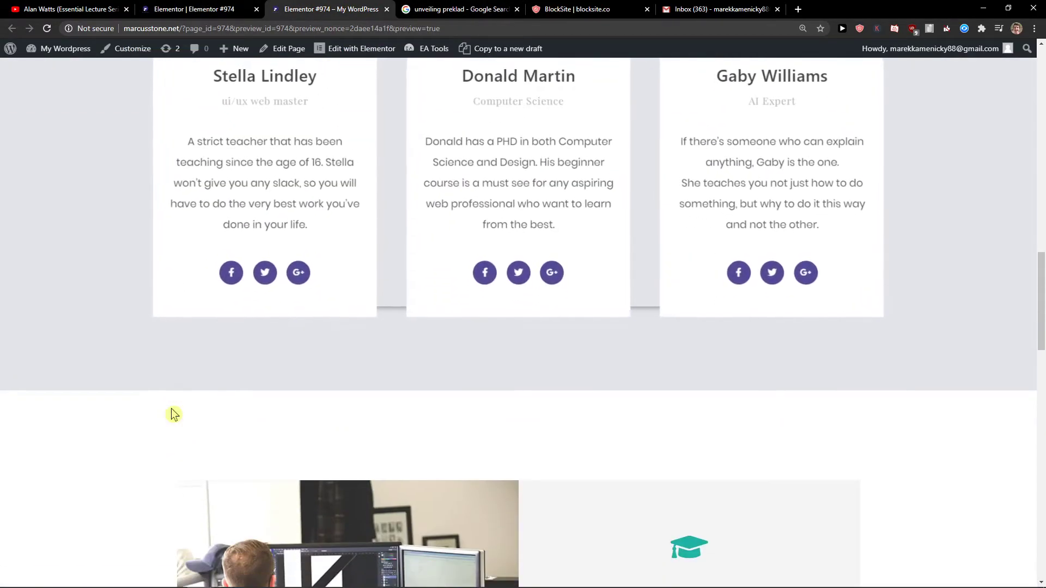
scroll(171, 414, up, 5)
click(226, 9)
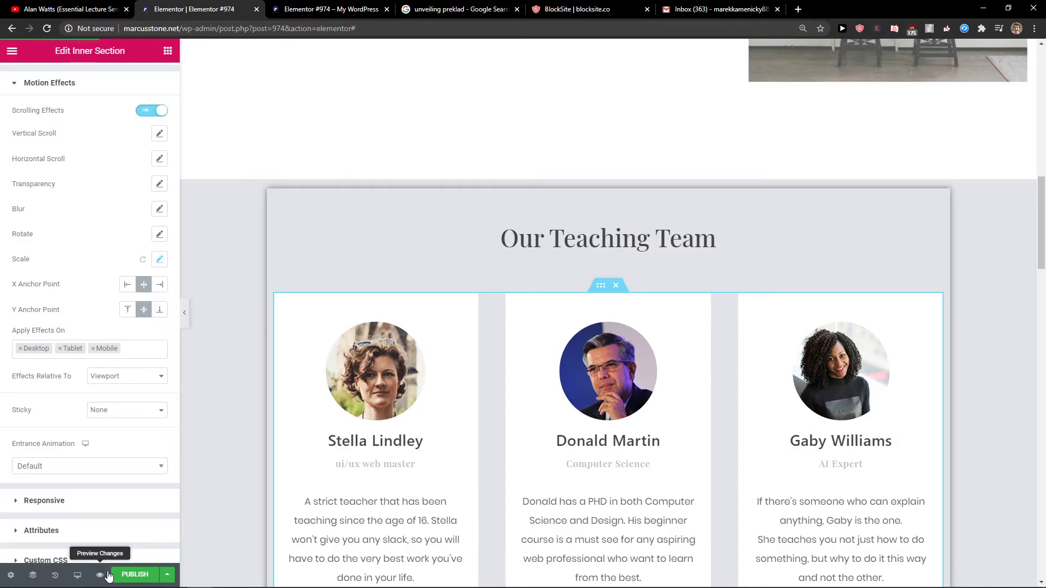
- Preview the cards' scale effect again and return to the editor
click(107, 575)
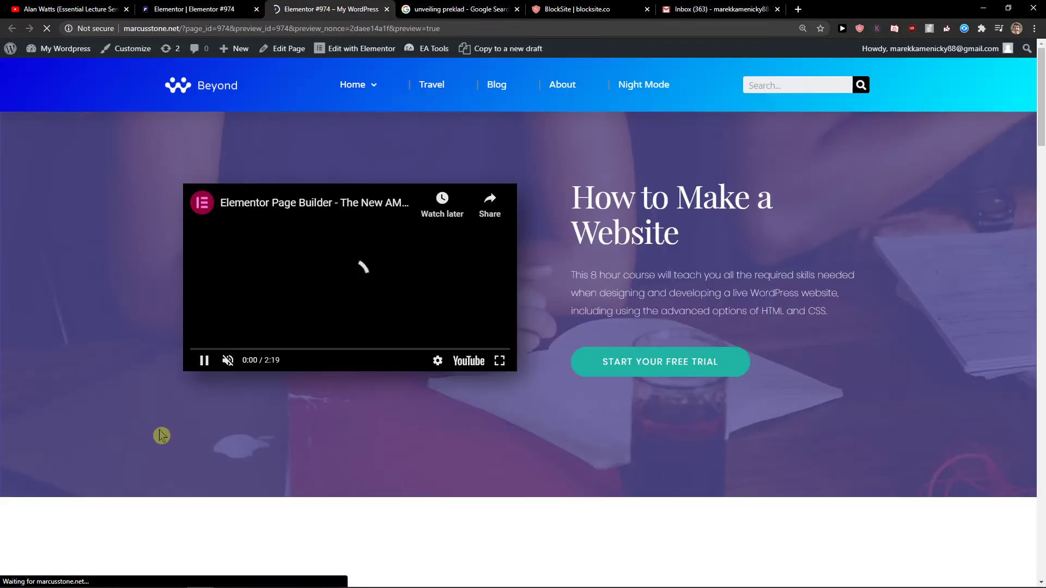
scroll(162, 435, down, 15)
scroll(162, 436, down, 10)
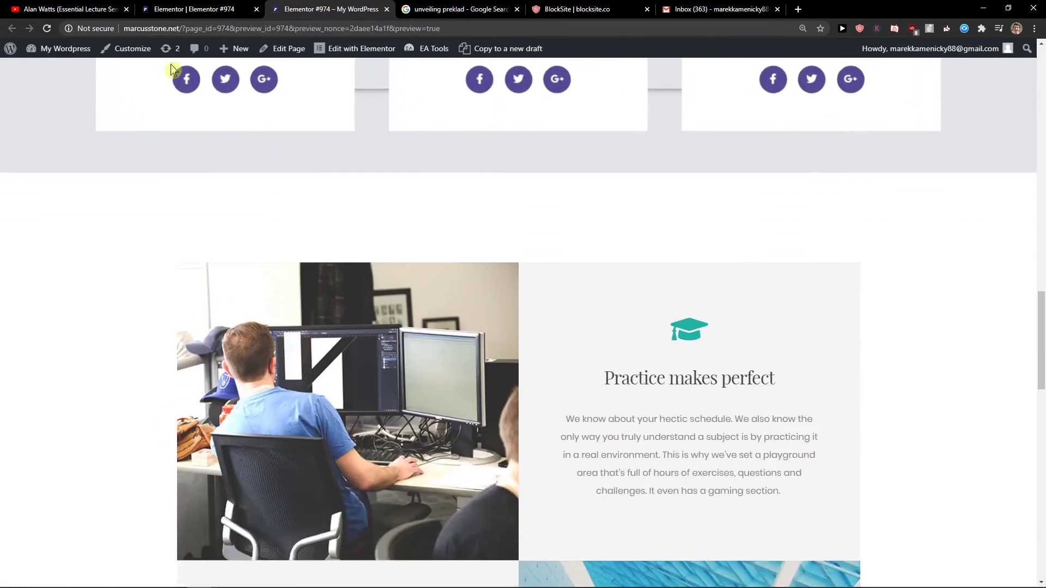
click(194, 10)
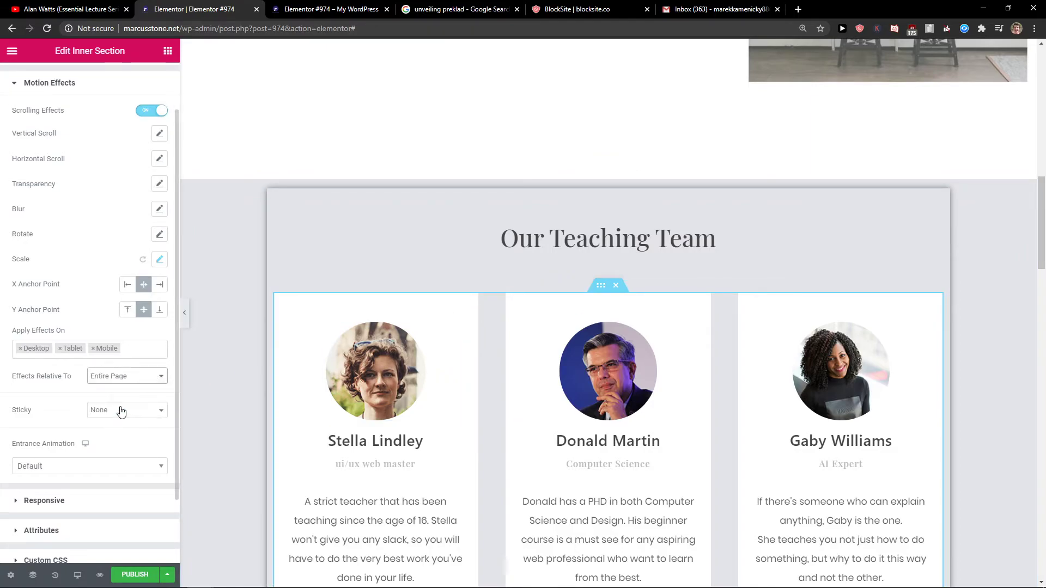
- Browse the Entrance Animation options without choosing one
click(71, 466)
click(70, 466)
scroll(90, 444, down, 2)
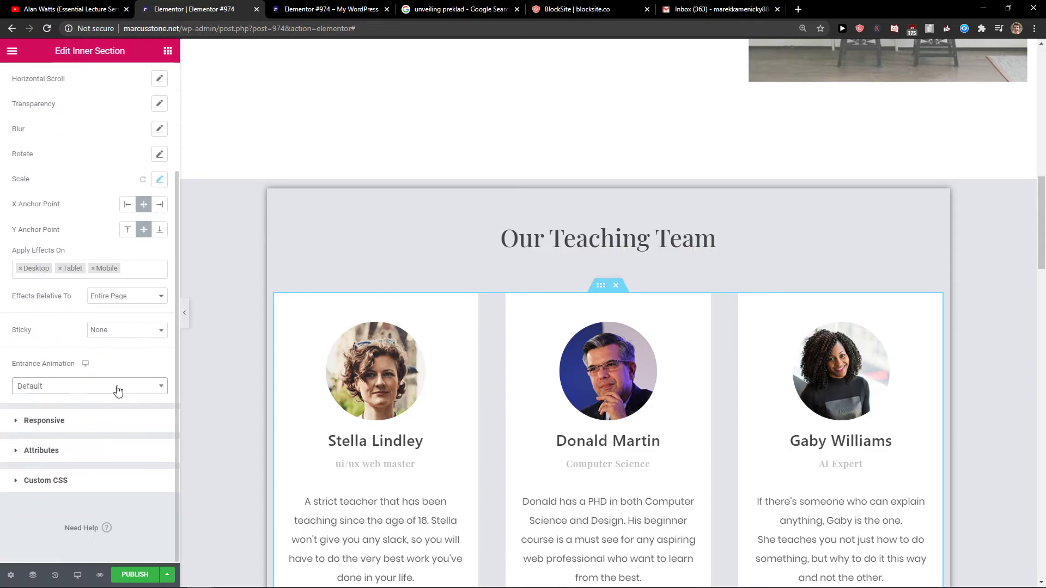
click(118, 386)
scroll(116, 350, down, 2)
scroll(117, 353, up, 2)
scroll(116, 351, up, 1)
click(175, 358)
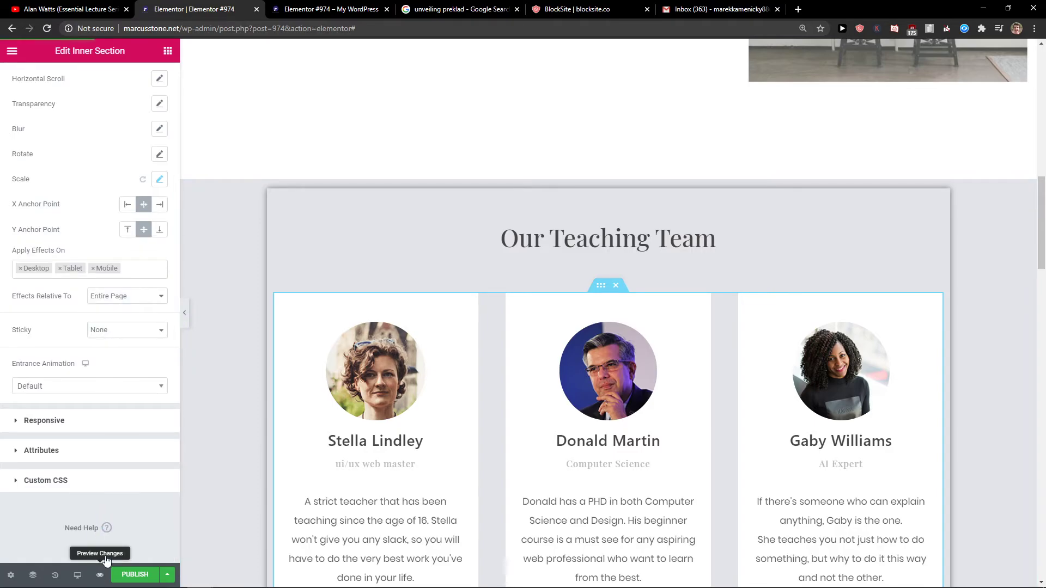
- Refresh the live preview, scroll through the cards, then go back to the editor
key(ctrl+Tab)
key(F5)
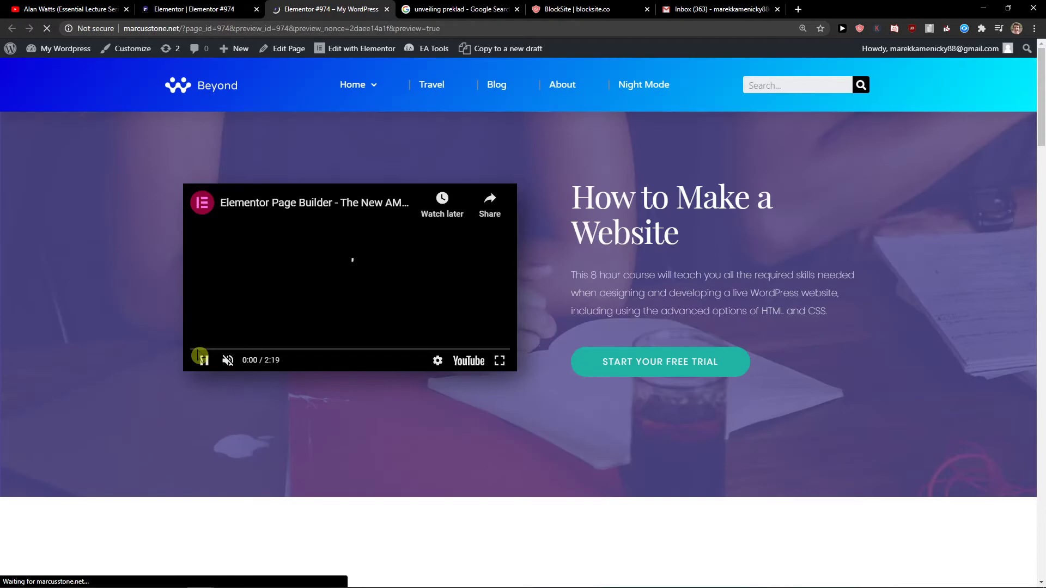
scroll(201, 355, down, 5)
scroll(201, 355, down, 15)
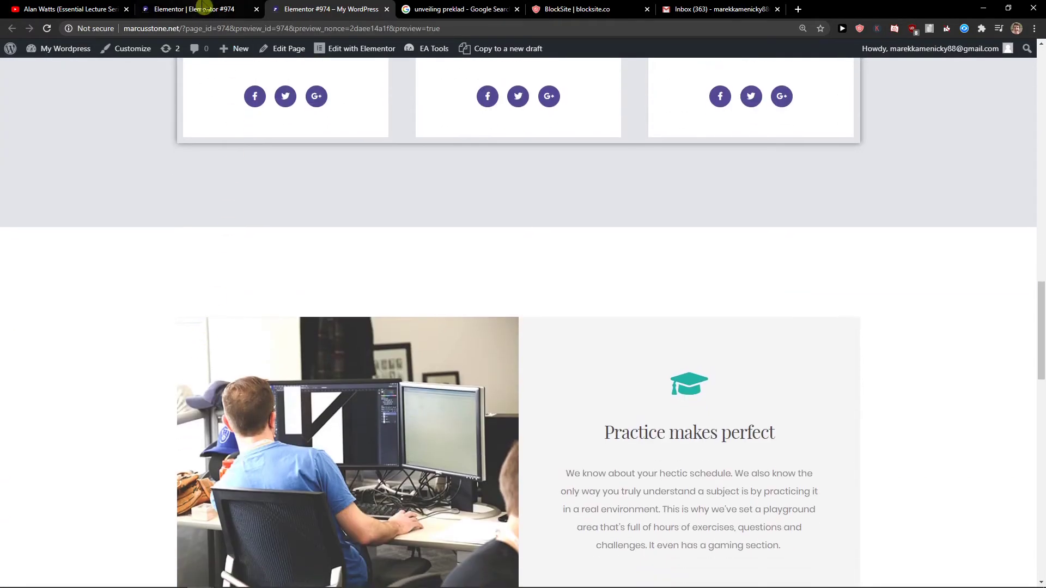
click(202, 9)
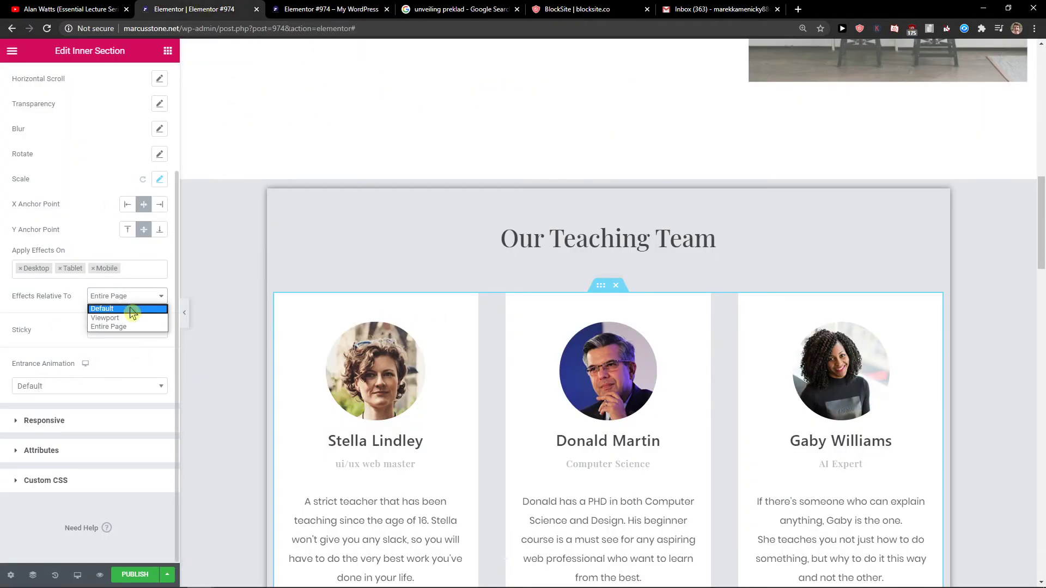
- Reset the cards' Scale effect and give them a Zoom In entrance animation
scroll(127, 261, up, 3)
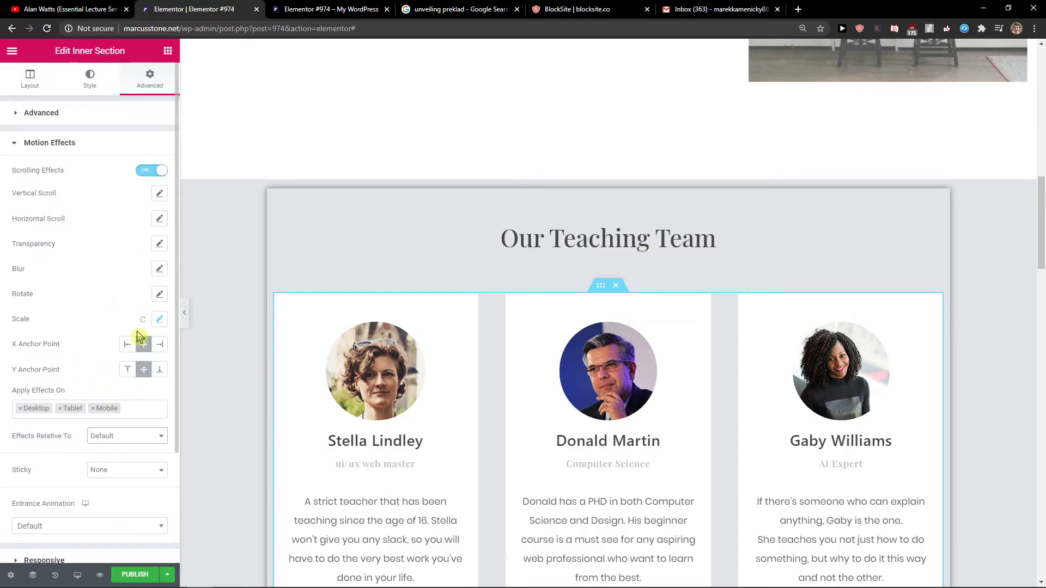
click(143, 321)
scroll(76, 185, down, 3)
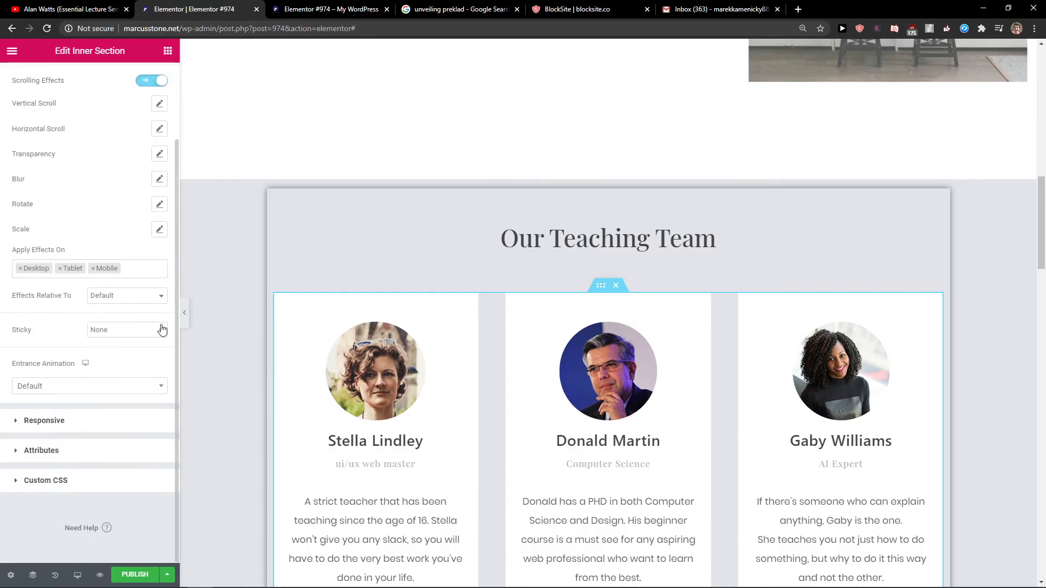
click(96, 386)
click(96, 386)
click(104, 386)
scroll(117, 334, down, 2)
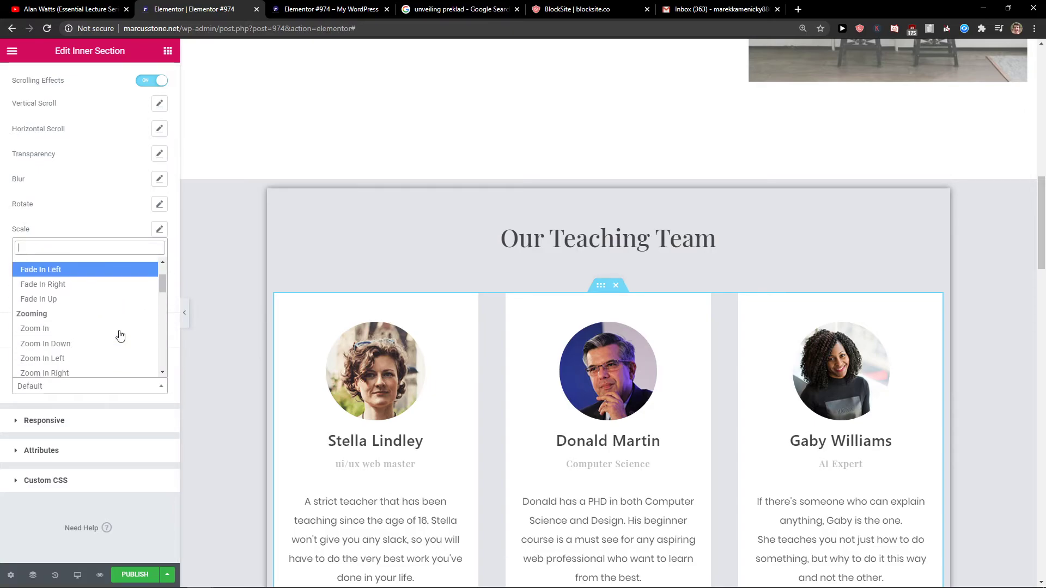
scroll(109, 329, up, 2)
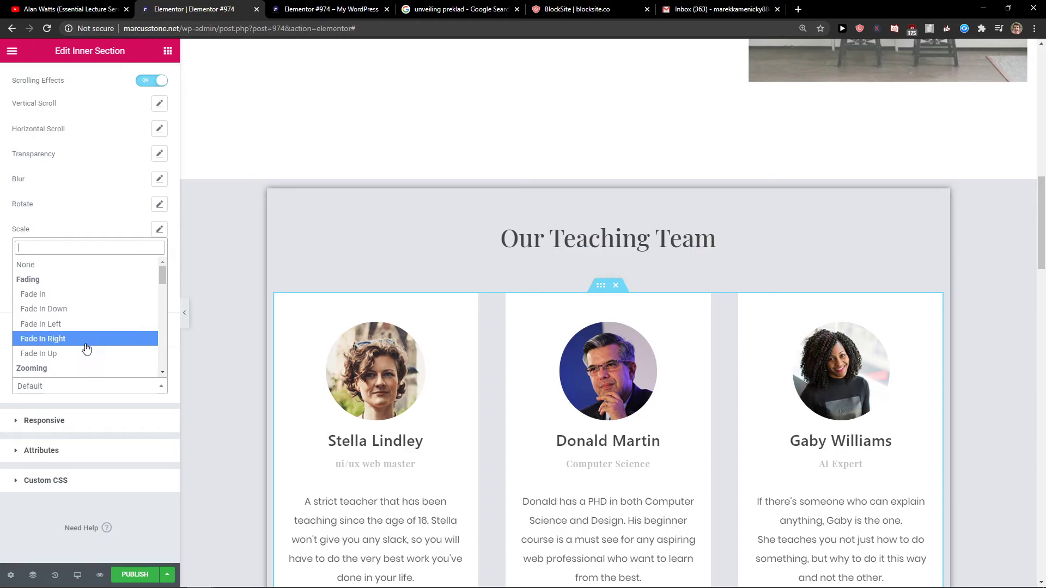
scroll(73, 359, down, 2)
click(69, 338)
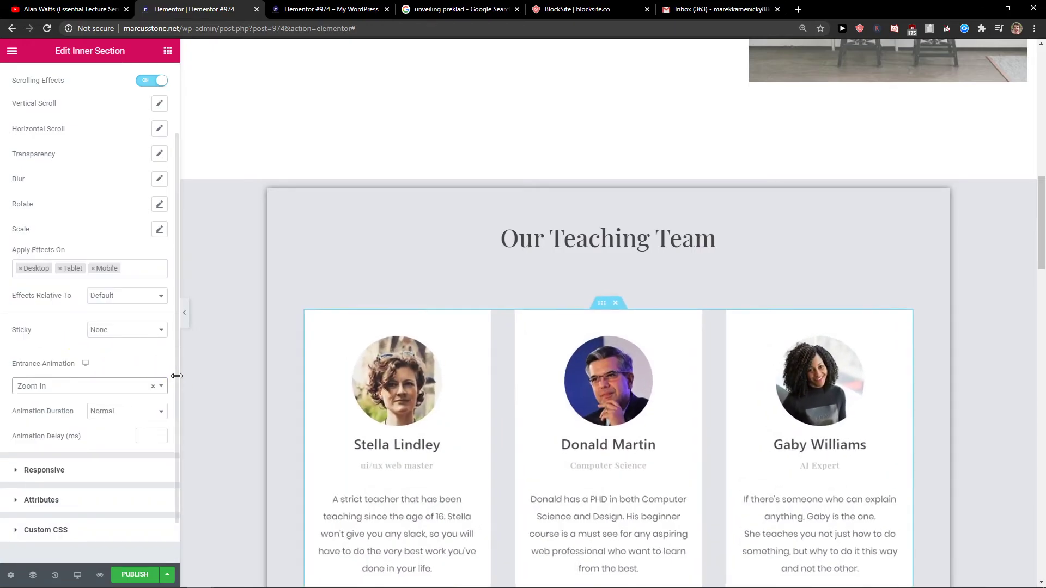
- Try the Bounce In, Rotate In and Head Shake entrance animations on the cards
scroll(189, 378, down, 1)
click(107, 386)
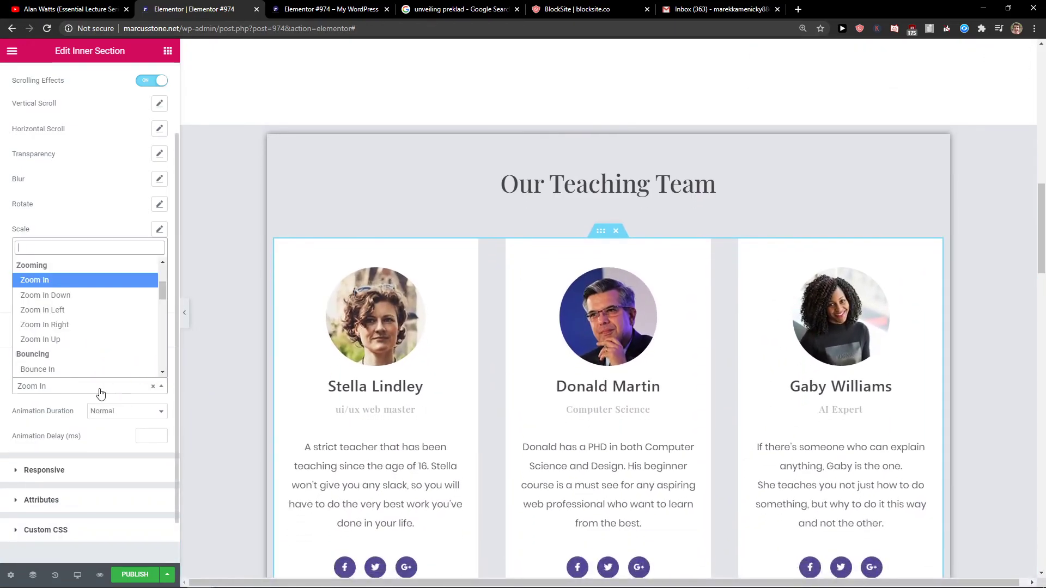
scroll(109, 338, down, 1)
click(109, 311)
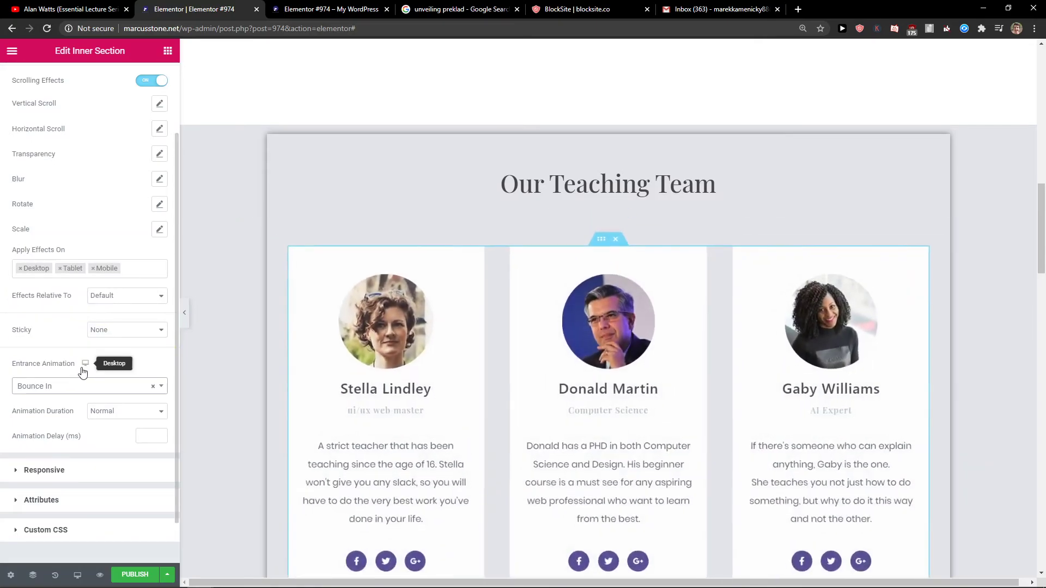
click(66, 386)
scroll(99, 344, down, 3)
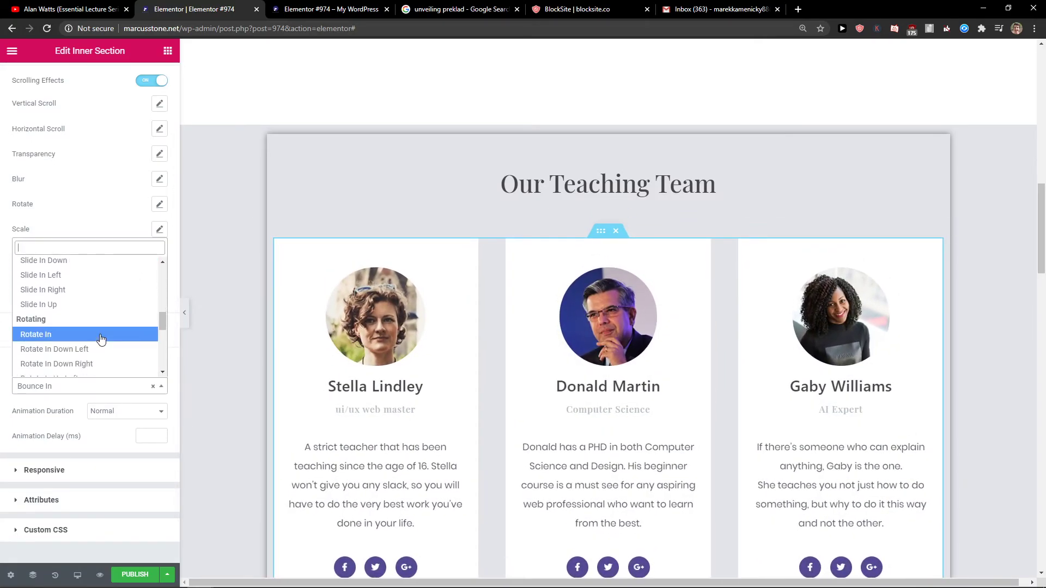
click(100, 335)
scroll(248, 380, down, 1)
click(77, 387)
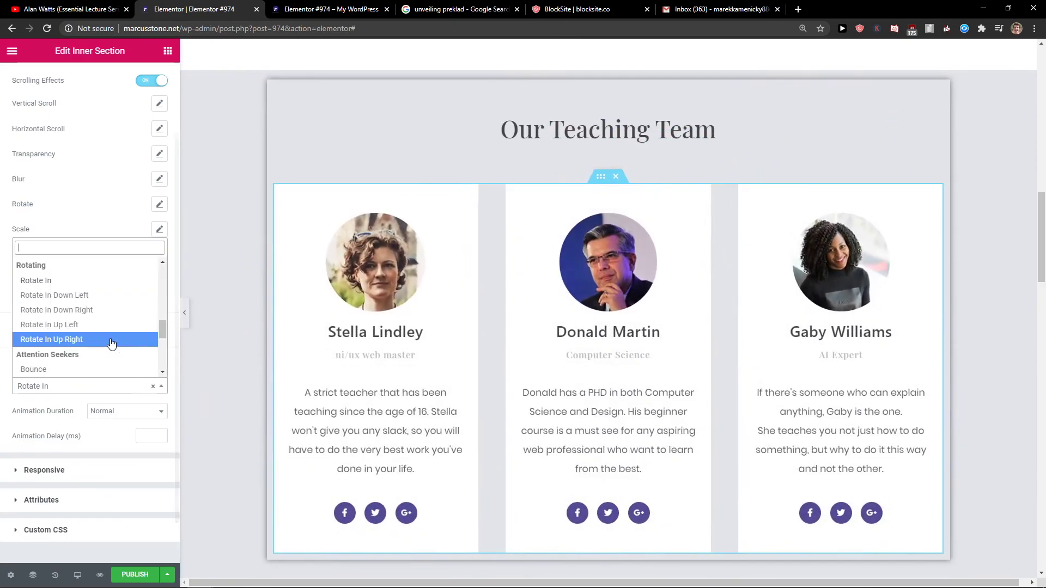
scroll(110, 341, down, 1)
scroll(111, 343, down, 1)
click(107, 334)
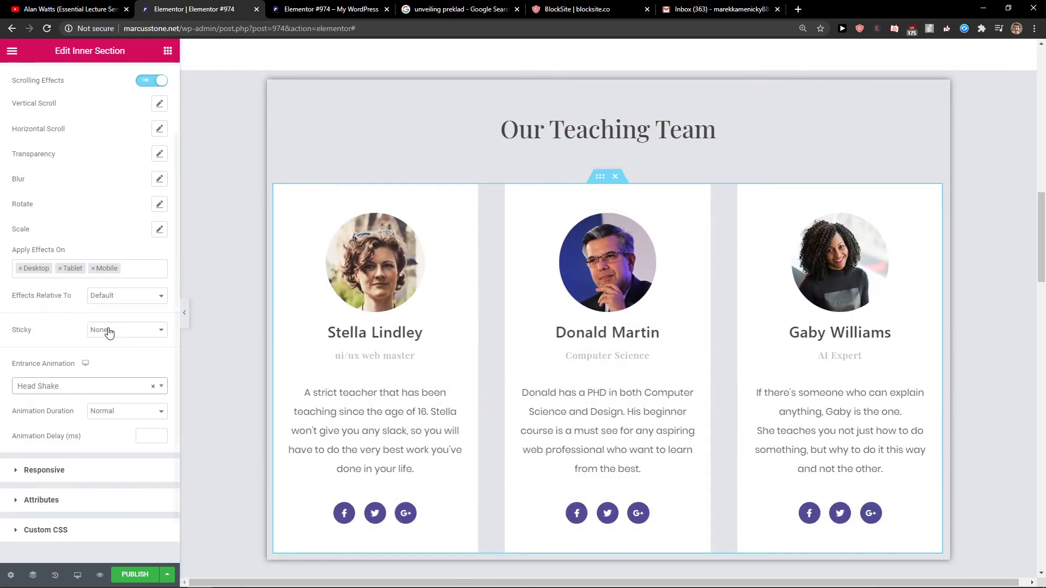
- Try Roll In and Rotate In again, then settle on the Zoom In entrance animation
click(93, 379)
scroll(109, 338, down, 1)
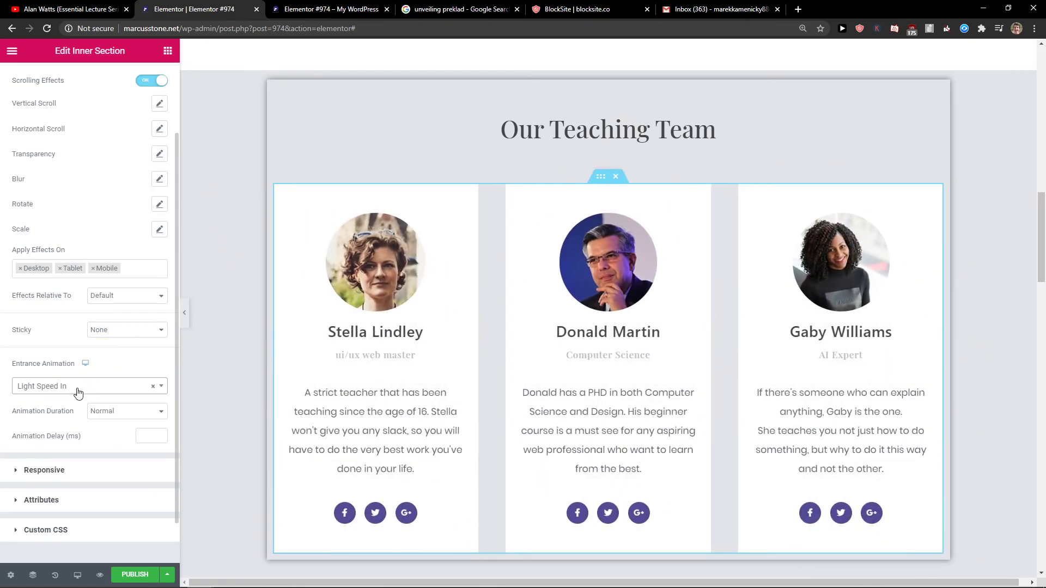
click(77, 387)
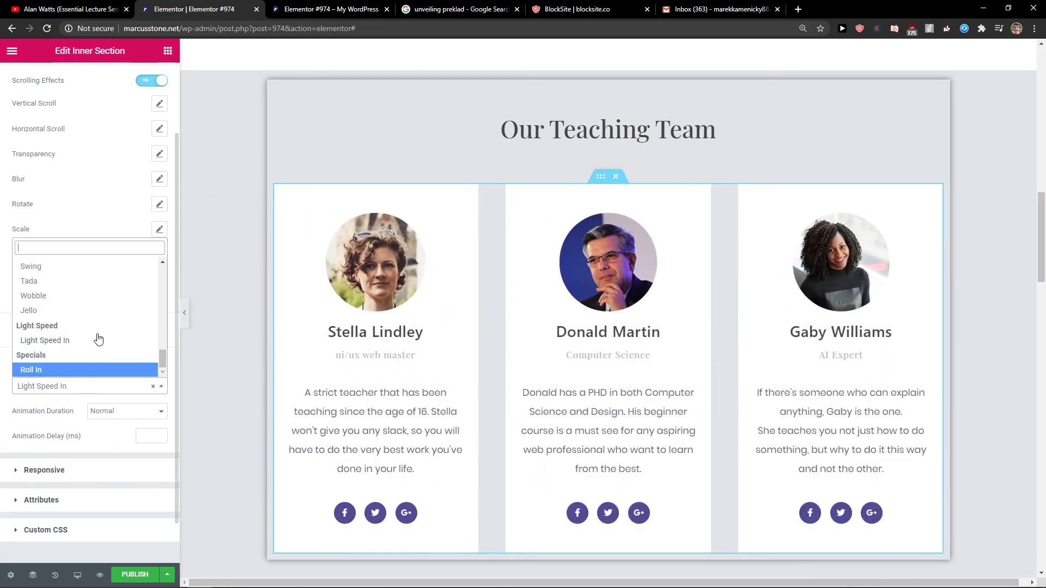
click(73, 372)
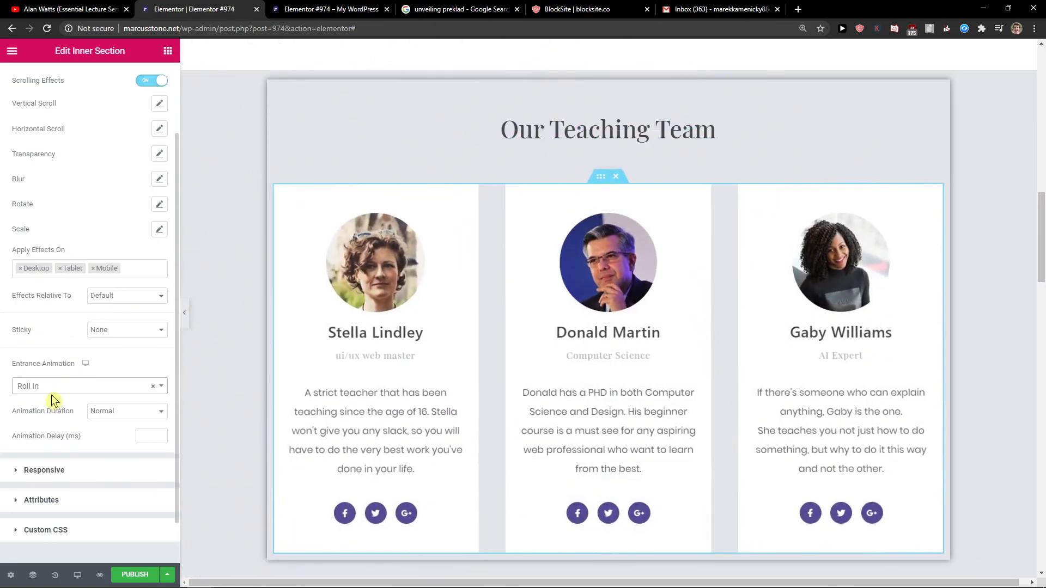
click(51, 388)
scroll(93, 329, up, 3)
scroll(90, 319, up, 1)
click(96, 307)
click(60, 384)
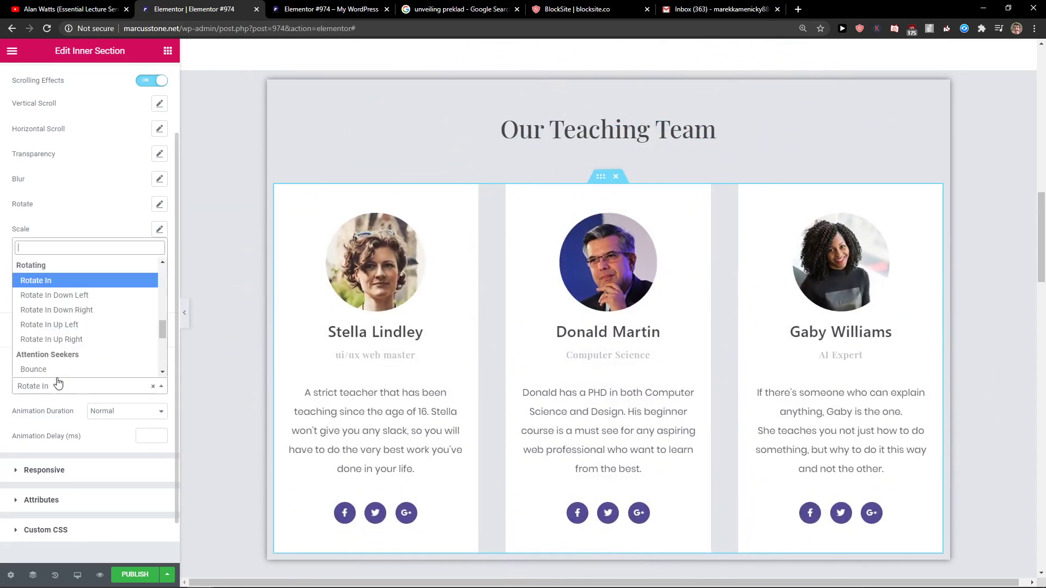
scroll(71, 357, up, 5)
scroll(96, 299, up, 3)
click(93, 296)
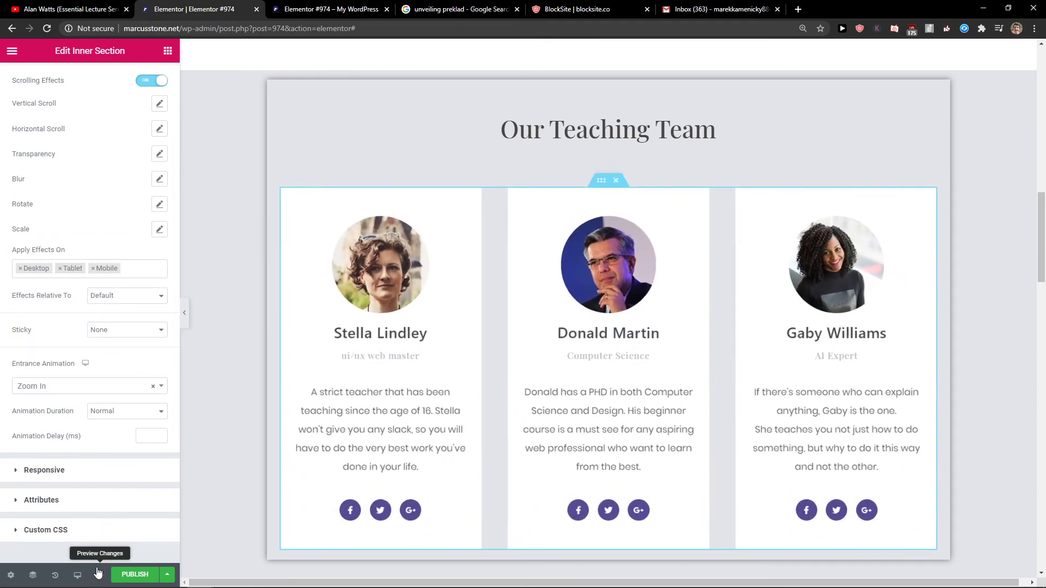
click(98, 573)
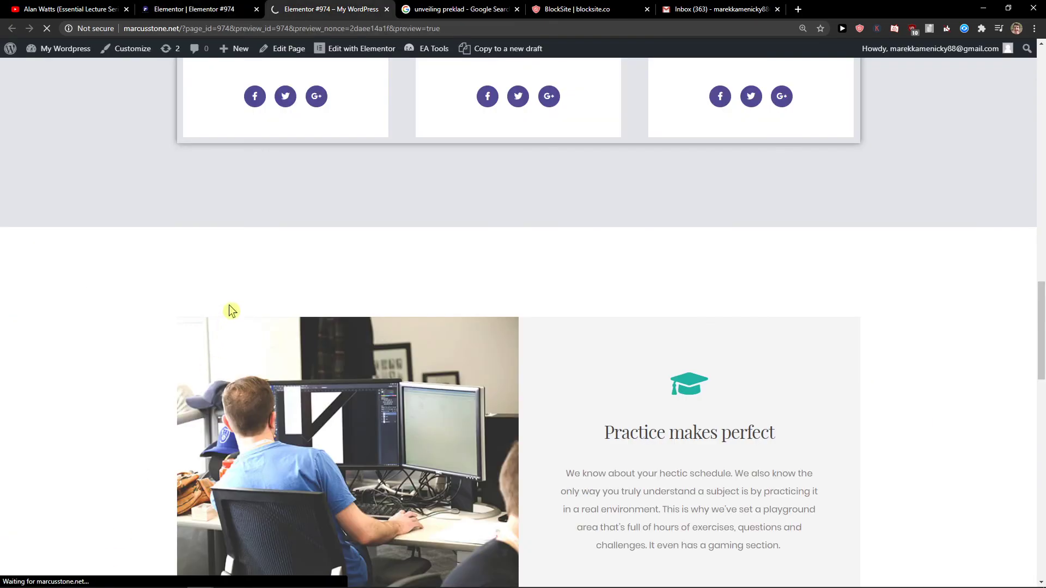
scroll(121, 384, down, 10)
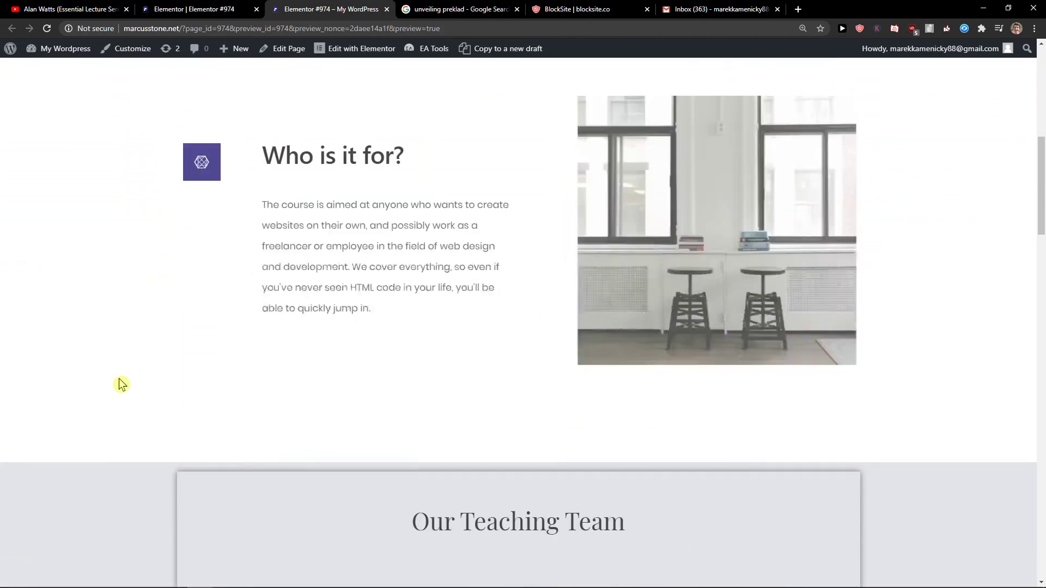
scroll(120, 380, down, 6)
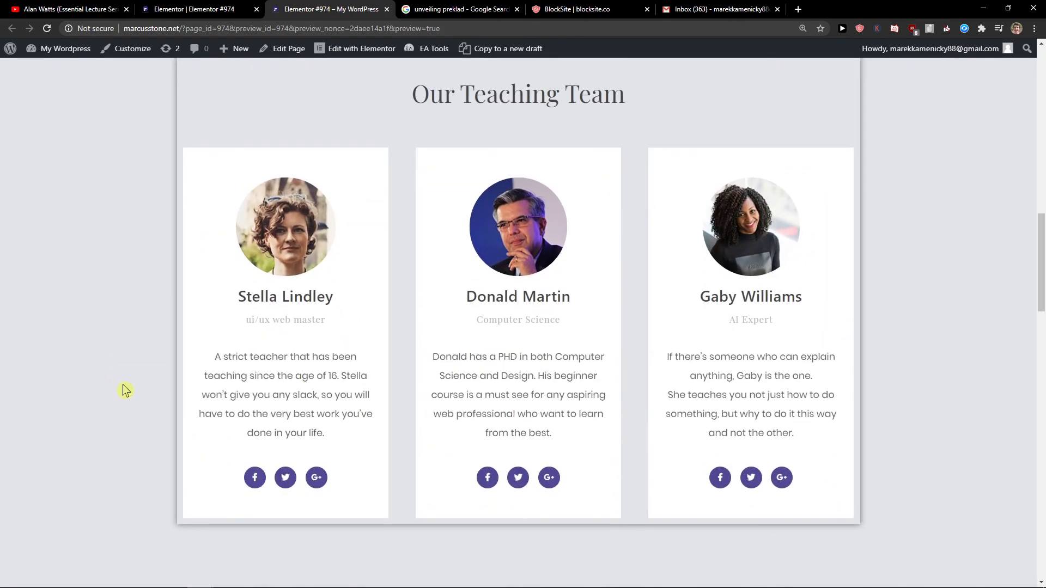
click(172, 8)
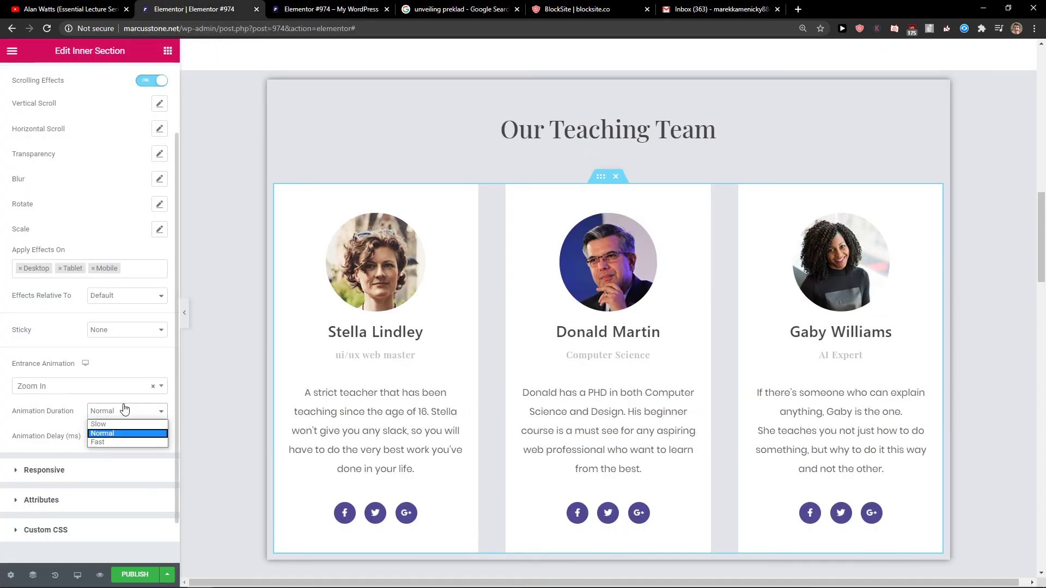
scroll(237, 344, up, 5)
scroll(237, 344, down, 6)
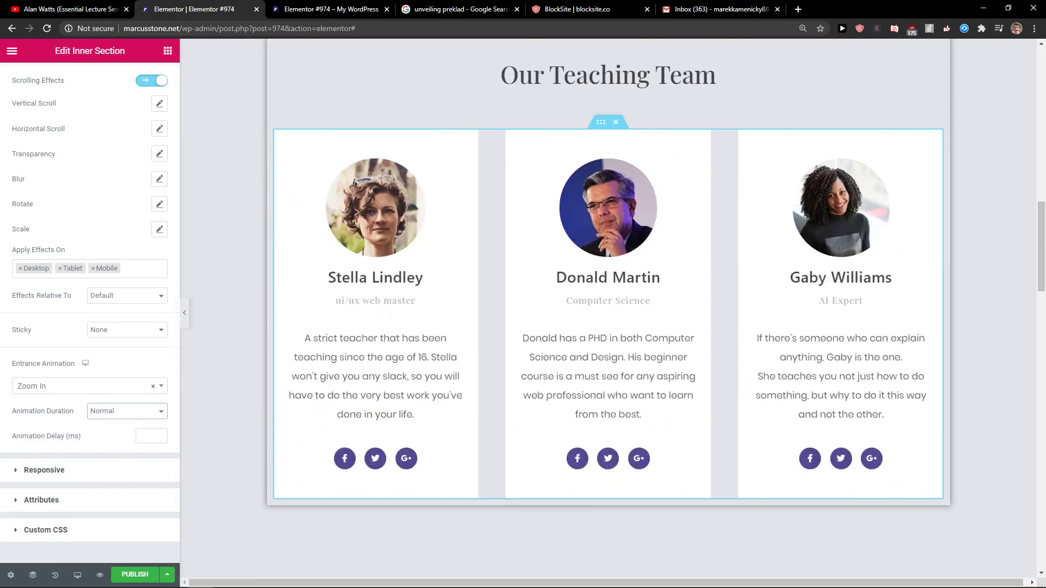